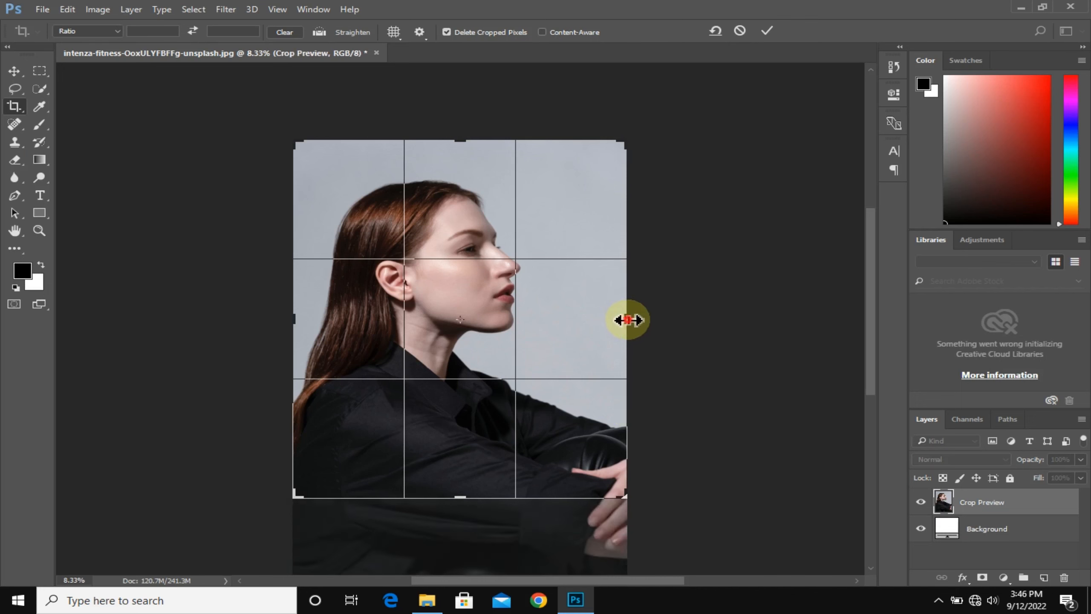
Narrow the photo's crop slightly on both sides and apply the crop.
left_click_drag(630, 320, 618, 317)
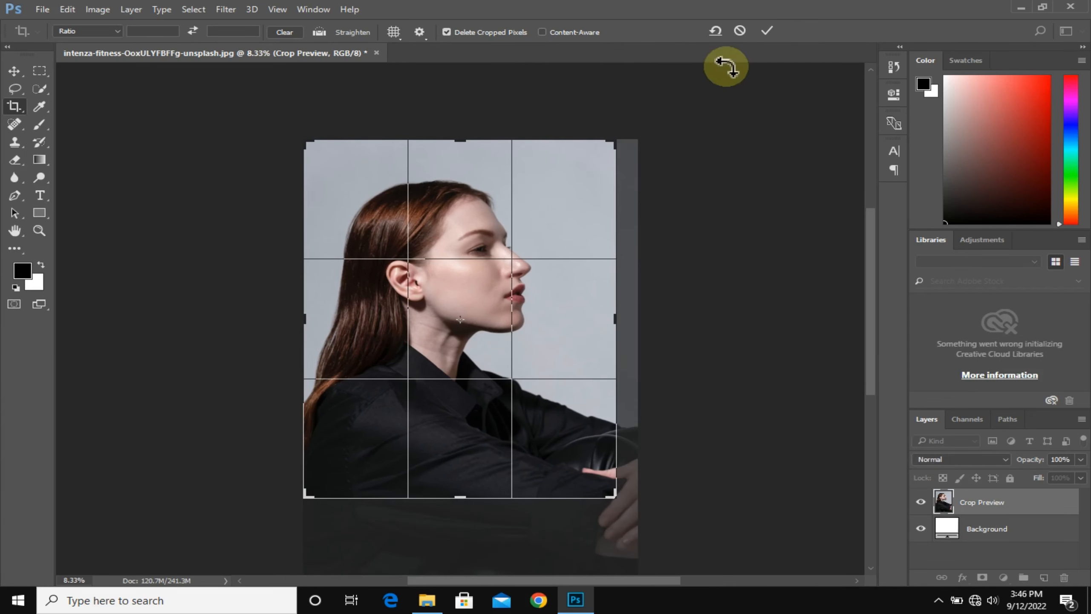
left_click(766, 32)
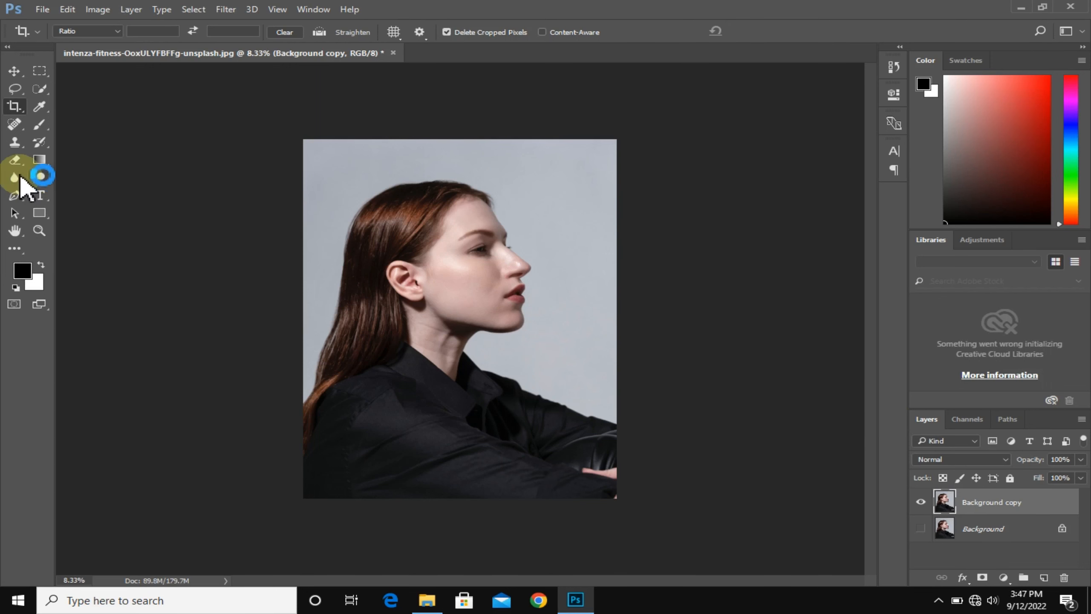
Start a Pen tool path where the hair meets the photo's left edge and trace up the lower hair outline.
left_click(15, 196)
scroll(258, 433, "up", 4)
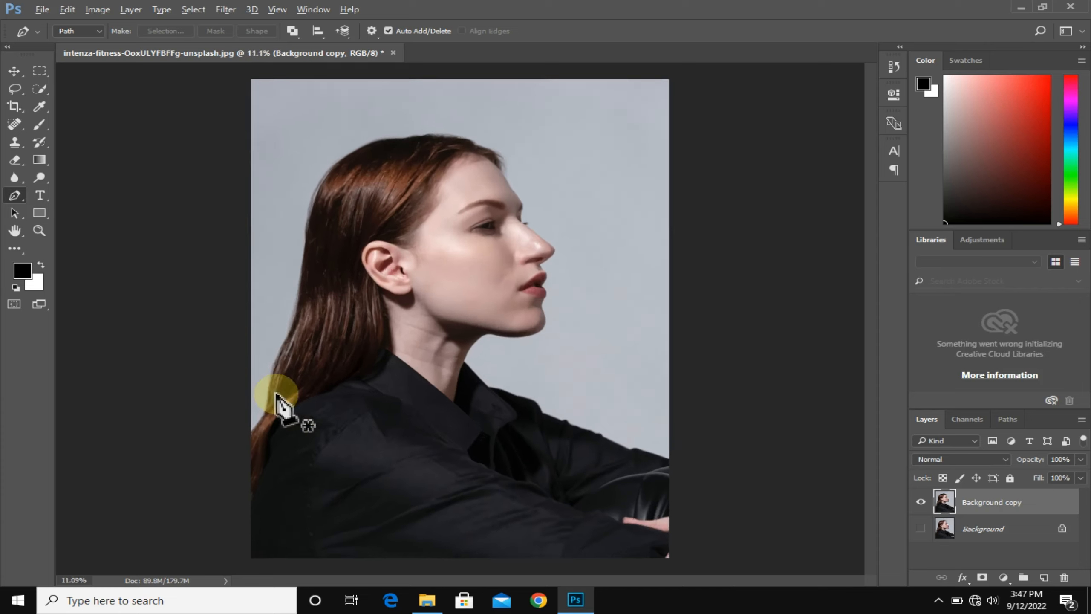
scroll(251, 432, "up", 5)
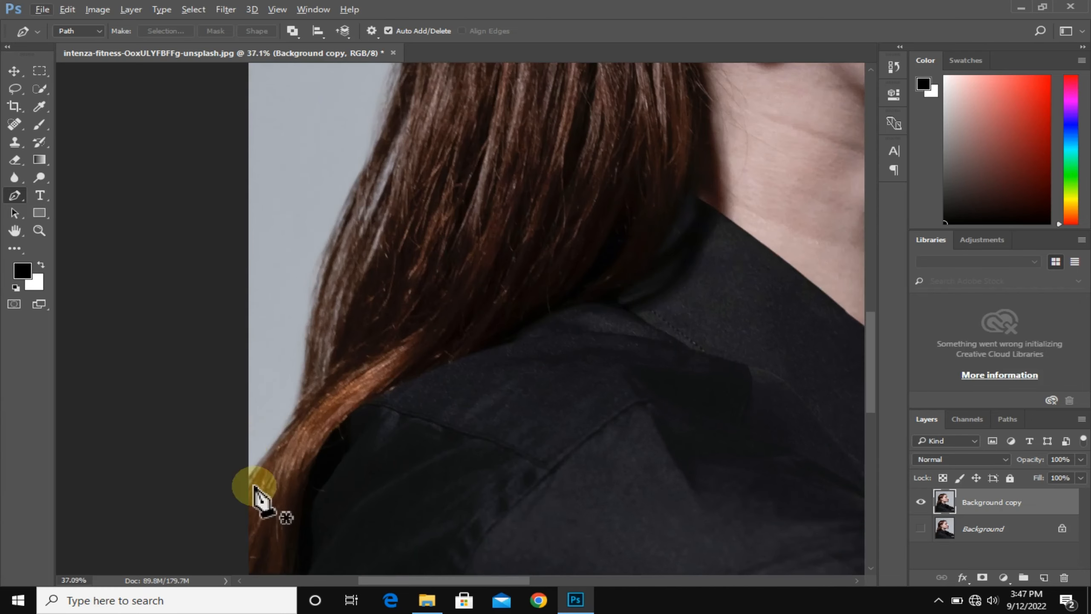
scroll(249, 432, "up", 3)
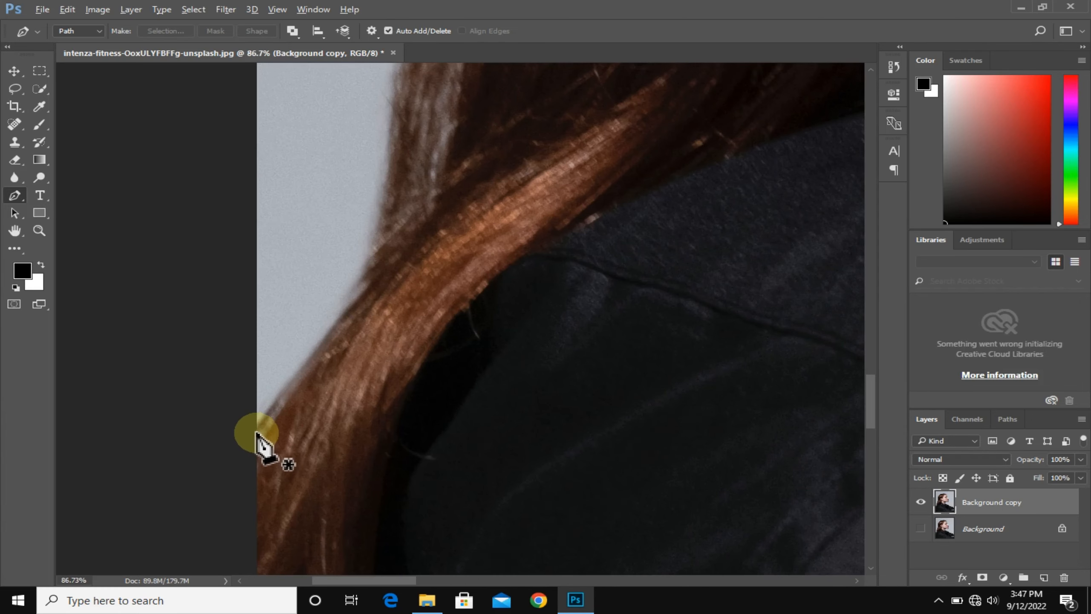
left_click(254, 430)
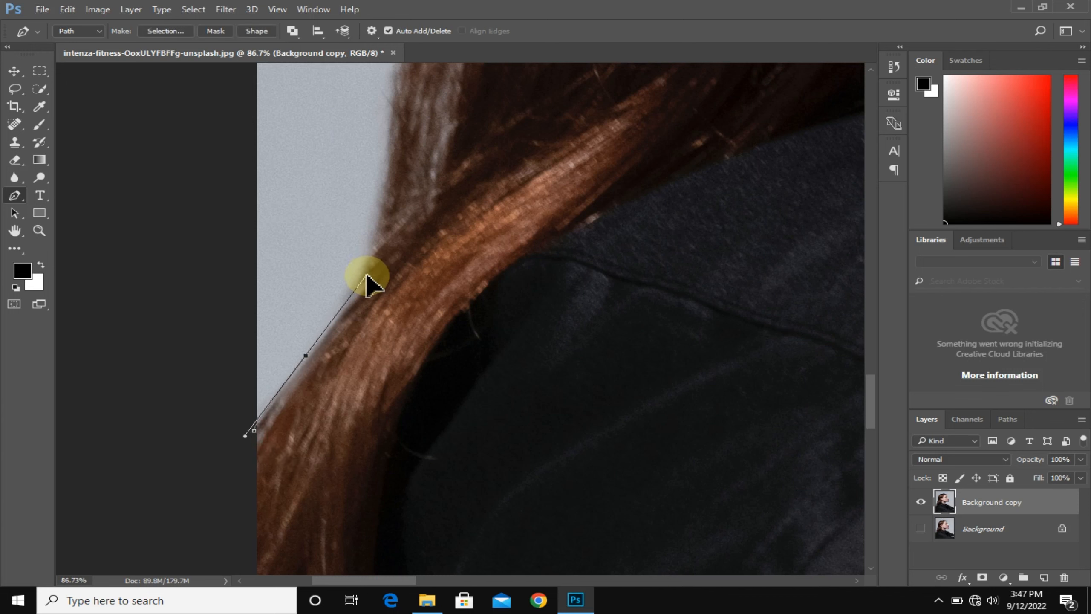
left_click_drag(366, 274, 325, 329)
left_click_drag(411, 111, 373, 537)
left_click_drag(414, 273, 383, 283)
left_click(384, 282)
Continue the path up the back of the hair and curve it towards the crown of the head.
left_click_drag(531, 167, 511, 369)
left_click(436, 88)
left_click_drag(441, 185, 462, 116)
left_click_drag(533, 108, 455, 346)
left_click_drag(540, 166, 646, 83)
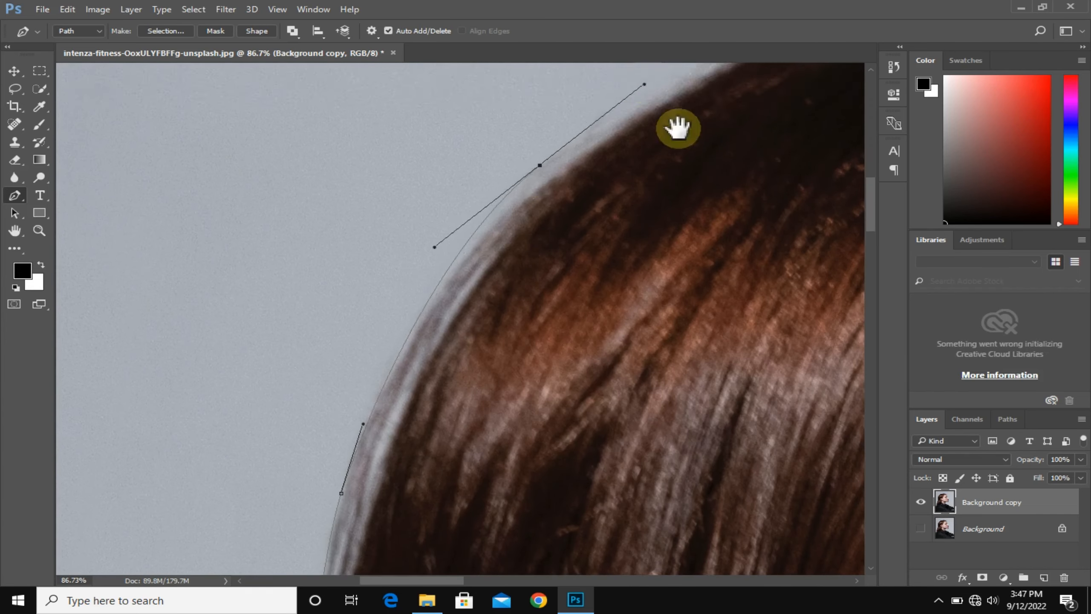
Trace the path across the top of the head just outside the stray hairs.
left_click_drag(676, 126, 301, 322)
left_click_drag(441, 235, 578, 259)
left_click(441, 236, "alt")
left_click_drag(536, 215, 592, 248)
left_click_drag(622, 214, 654, 190)
left_click_drag(701, 239, 370, 239)
left_click_drag(551, 222, 783, 260)
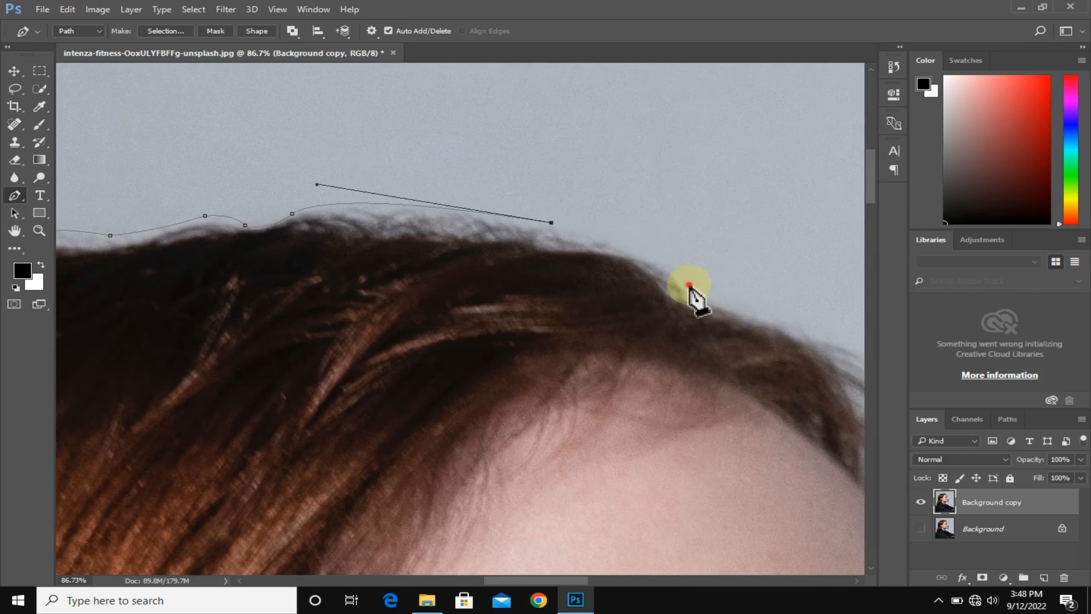
Trace the path down the front of the hair to where it meets the forehead.
left_click_drag(691, 292, 744, 348)
left_click(692, 293, "alt")
left_click_drag(661, 263, 371, 163)
left_click_drag(593, 266, 611, 302)
left_click_drag(640, 436, 621, 572)
left_click(641, 436, "alt")
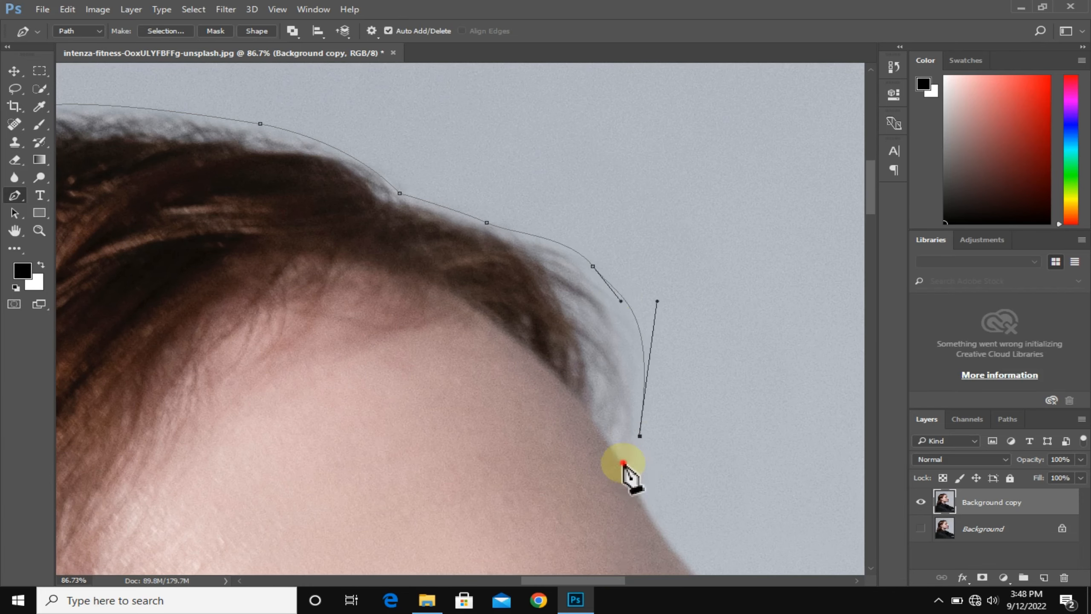
Extend the path down the forehead outline to the brow.
left_click(622, 461)
left_click_drag(636, 481, 461, 267)
left_click(484, 307)
left_click_drag(572, 431, 588, 467)
left_click(577, 442)
left_click(584, 437)
left_click(580, 493)
Trace the path from the brow past the far eye's lashes to the top of the nose bridge.
left_click_drag(580, 507, 519, 216)
left_click(507, 252)
left_click(509, 303)
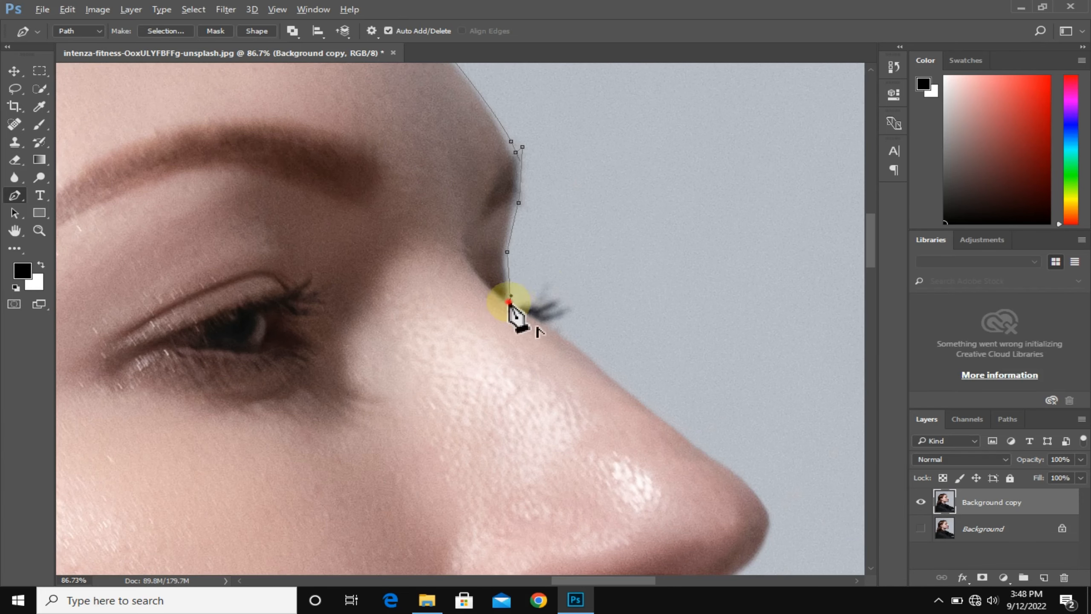
left_click(515, 306)
left_click_drag(556, 320, 534, 331)
left_click(545, 323)
Trace the path down the nose bridge and around the tip of the nose.
left_click_drag(608, 373, 641, 403)
left_click(670, 425)
left_click_drag(677, 445, 456, 271)
left_click(491, 284)
left_click_drag(547, 339, 554, 370)
left_click_drag(527, 393, 499, 421)
Trace the path along the underside of the nose and around the lips.
left_click(497, 415)
left_click(482, 427)
left_click(460, 441)
left_click(433, 455)
scroll(446, 429, "down", 3)
left_click_drag(438, 352, 444, 360)
left_click(453, 374)
mouse_move(480, 394)
left_mouse_down()
mouse_move(495, 400)
mouse_move(421, 278)
left_mouse_up()
left_click(480, 394)
mouse_move(454, 317)
left_mouse_down()
mouse_move(443, 345)
mouse_move(419, 305)
left_mouse_up()
left_click(454, 317)
Extend the path below the lower lip and along the front of the chin.
left_click(420, 365)
left_click_drag(457, 357, 458, 392)
left_click(457, 357, "alt")
left_click(443, 392)
left_click_drag(421, 485, 492, 237)
left_click_drag(492, 247, 519, 295)
left_click(492, 246, "alt")
Trace the path under the chin and jaw and curve it into the front of the neck.
left_click_drag(445, 428, 586, 261)
left_click_drag(455, 246, 420, 241)
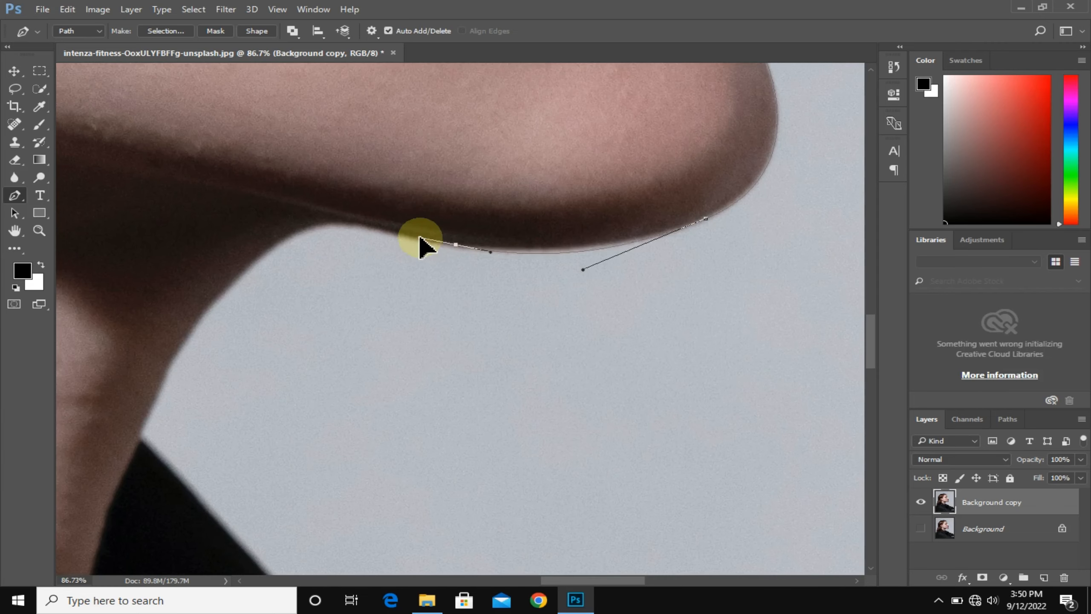
left_click_drag(583, 269, 585, 270)
left_click_drag(202, 326, 176, 378)
left_click_drag(105, 451, 259, 218)
Extend the path from the front of the neck down along the shirt collar's edge.
left_click(295, 204)
left_click_drag(334, 133, 329, 132)
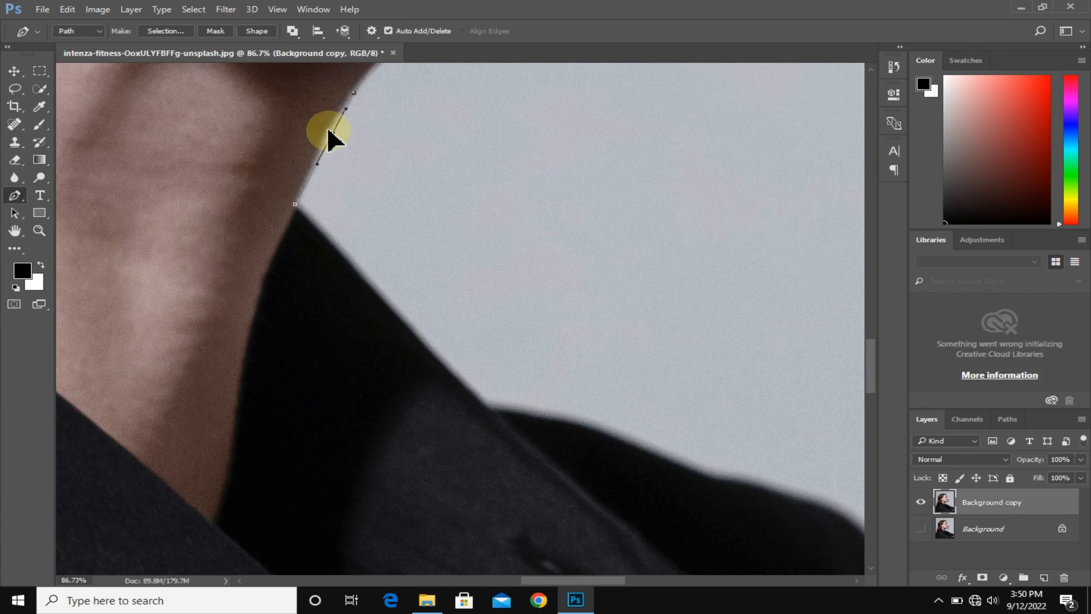
left_click(489, 404)
left_click(445, 360)
left_click_drag(445, 360, 447, 365)
Trace the path from the collar over the curve of the far shoulder.
left_click_drag(644, 464, 379, 226)
left_click_drag(438, 226, 587, 268)
left_click(438, 226, "alt")
left_click(533, 249, "alt")
left_click_drag(642, 340, 672, 424)
left_click_drag(648, 365, 438, 219)
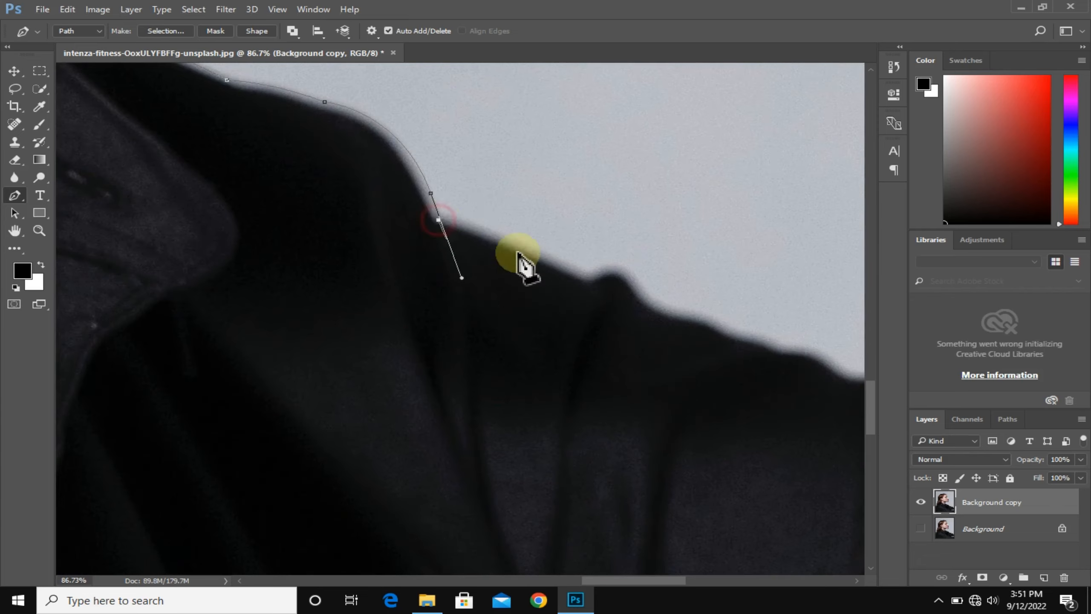
Extend the path from the shoulder along the upper sleeve and its first fold.
left_click_drag(528, 236, 556, 254)
key("ctrl+z")
left_click_drag(449, 216, 487, 227)
left_click(449, 216, "alt")
left_click(587, 276)
left_click_drag(639, 286, 659, 323)
Trace the path along the folds of the far sleeve down the forearm.
left_click_drag(567, 311, 365, 200)
left_click_drag(499, 202, 641, 256)
left_click(533, 220)
left_click(644, 259)
left_click_drag(678, 261, 405, 234)
left_click(588, 287)
left_click(385, 197)
left_click(586, 287)
left_click_drag(648, 275, 666, 286)
left_click_drag(732, 307, 773, 320)
Carry the path past the photo's right edge, around below the photo, and close it at its starting anchor.
scroll(558, 279, "down", 7)
left_click(623, 298)
left_click(638, 459)
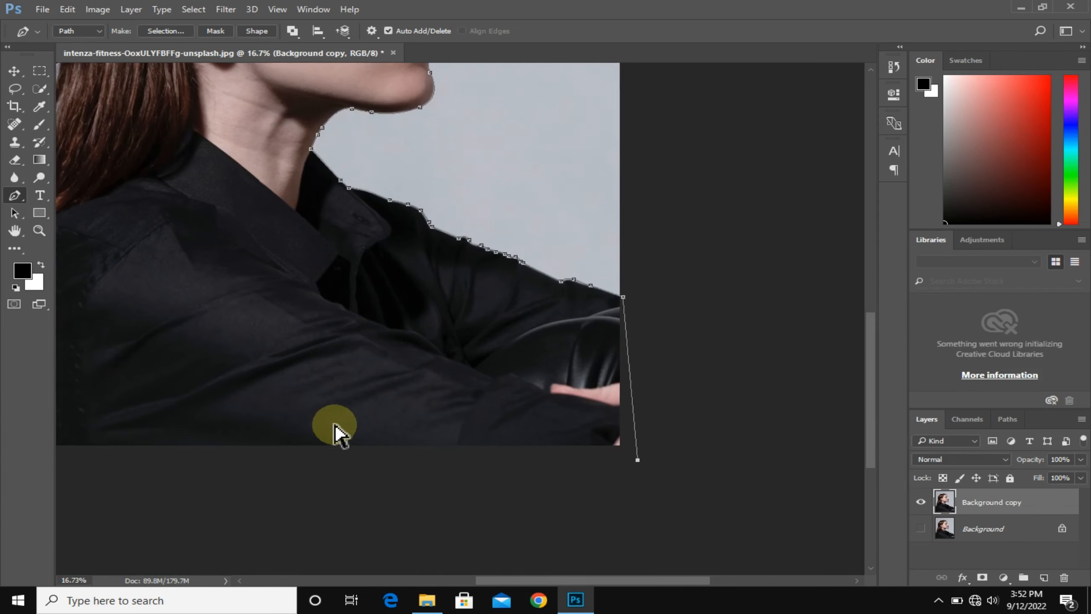
left_click_drag(336, 431, 470, 432)
left_click(144, 453)
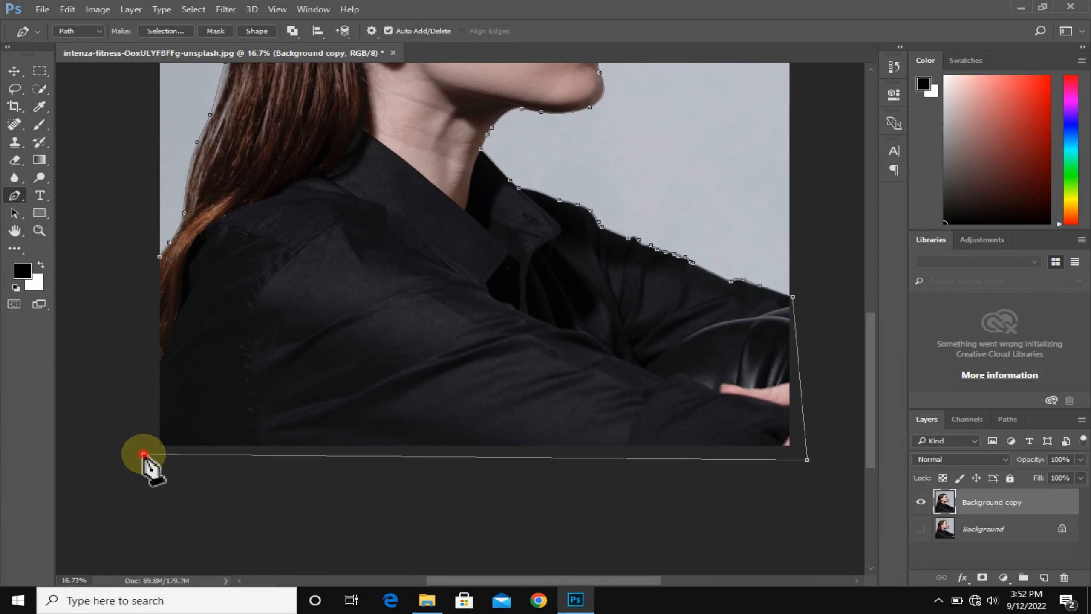
left_click(160, 258)
Convert the closed path into a new anti-aliased selection with a 0-pixel feather radius.
scroll(360, 237, "down", 3)
right_click(460, 274)
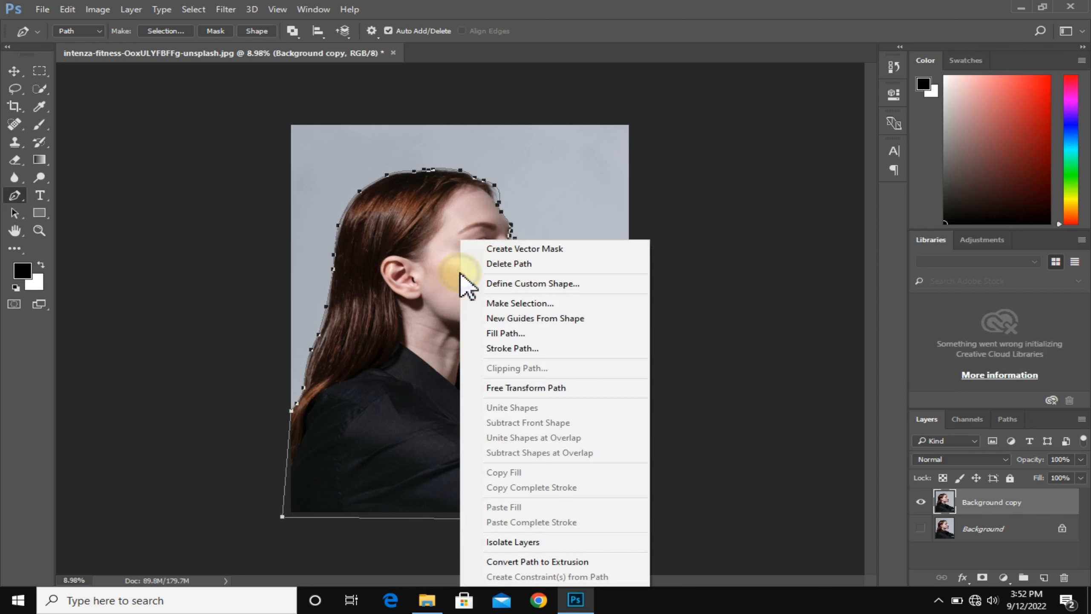
left_click(520, 304)
left_click(634, 169)
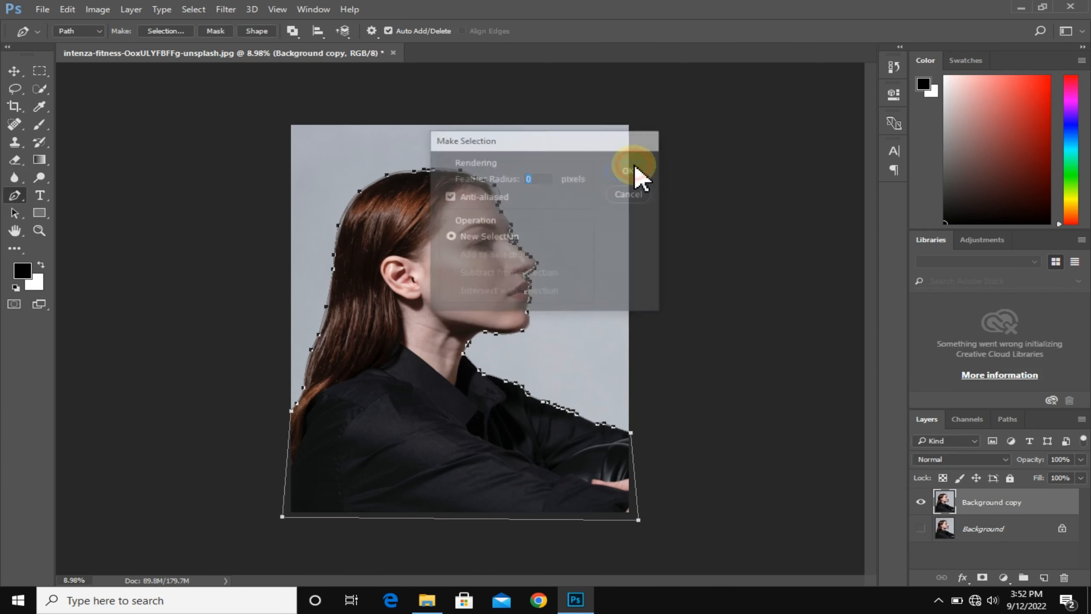
Open the selection in Select and Mask and preview it in Overlay view.
left_click(39, 89)
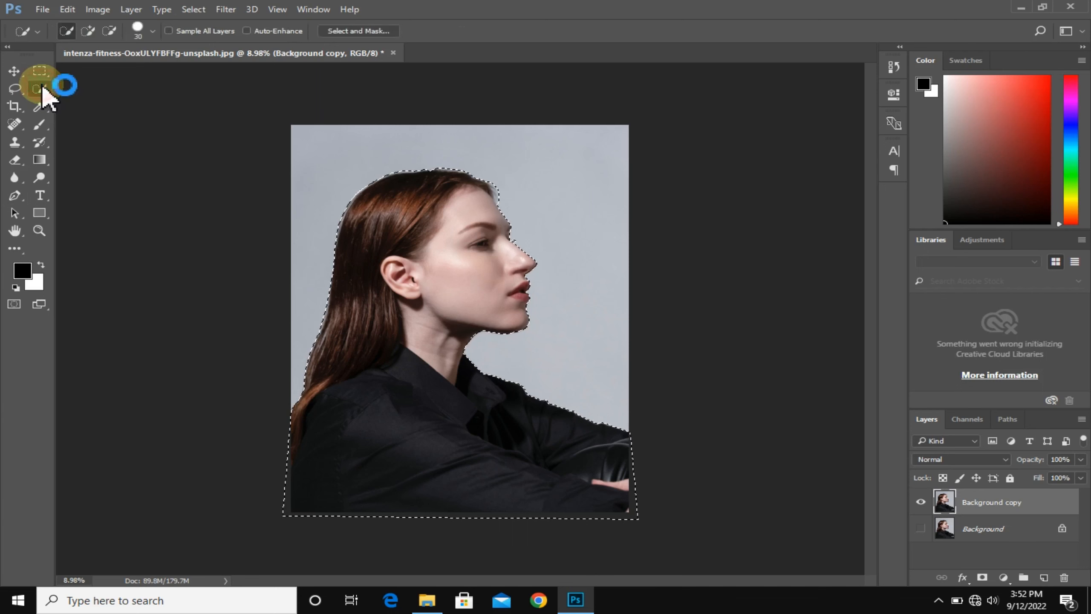
left_click(348, 30)
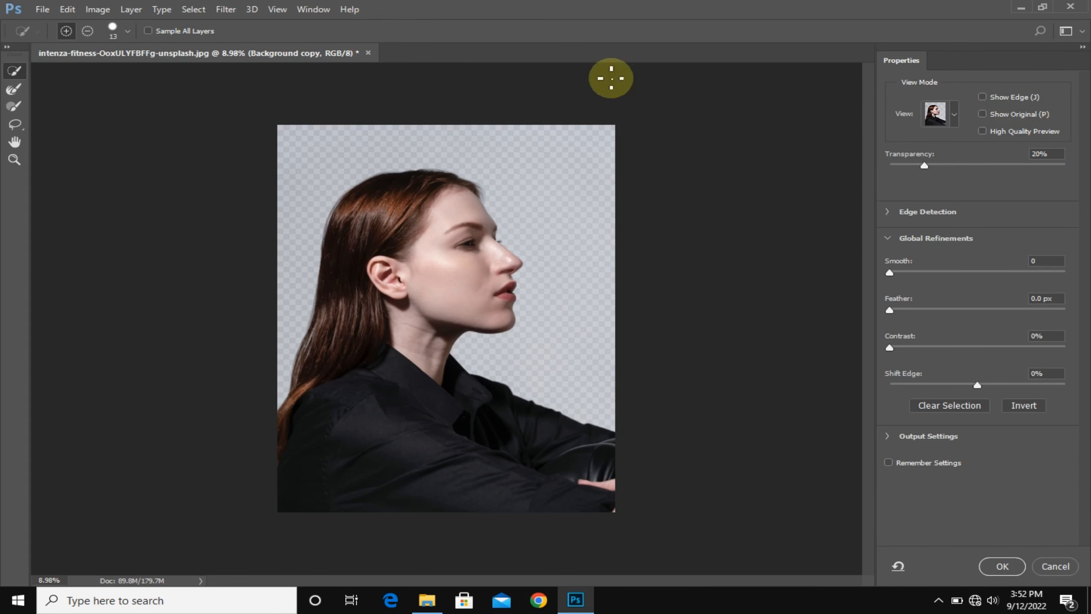
left_click(953, 114)
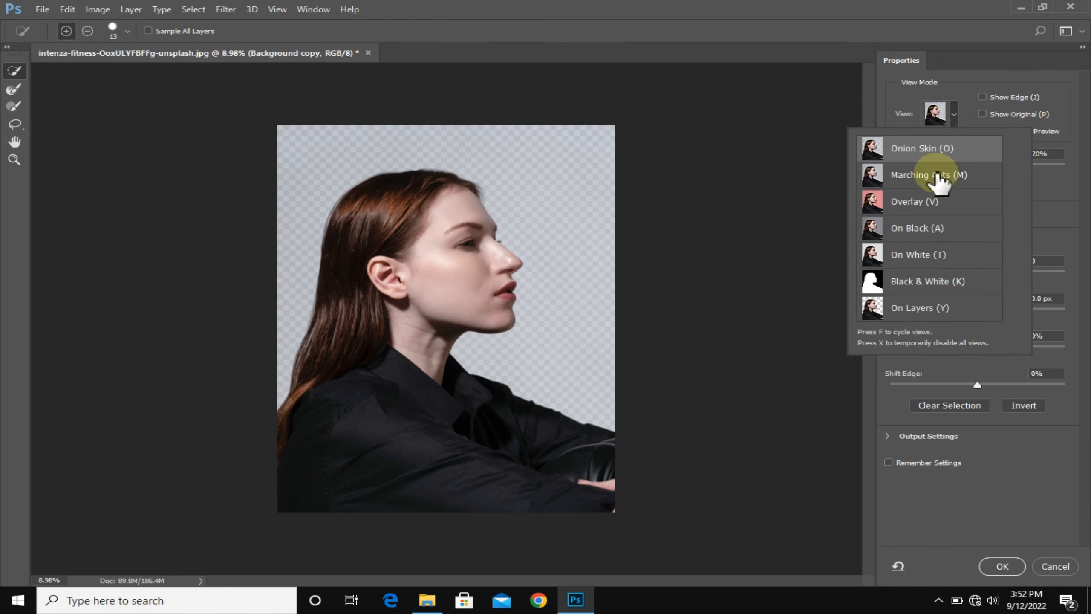
left_click(914, 201)
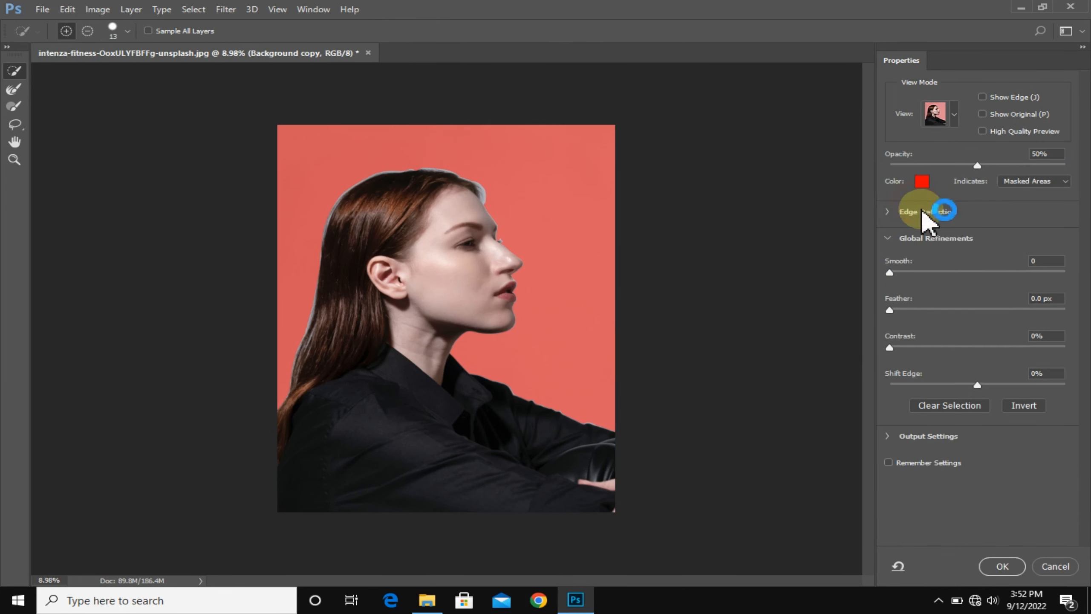
Choose the Refine Edge Brush and set it to 17% hardness and 303 px size.
left_click(13, 89)
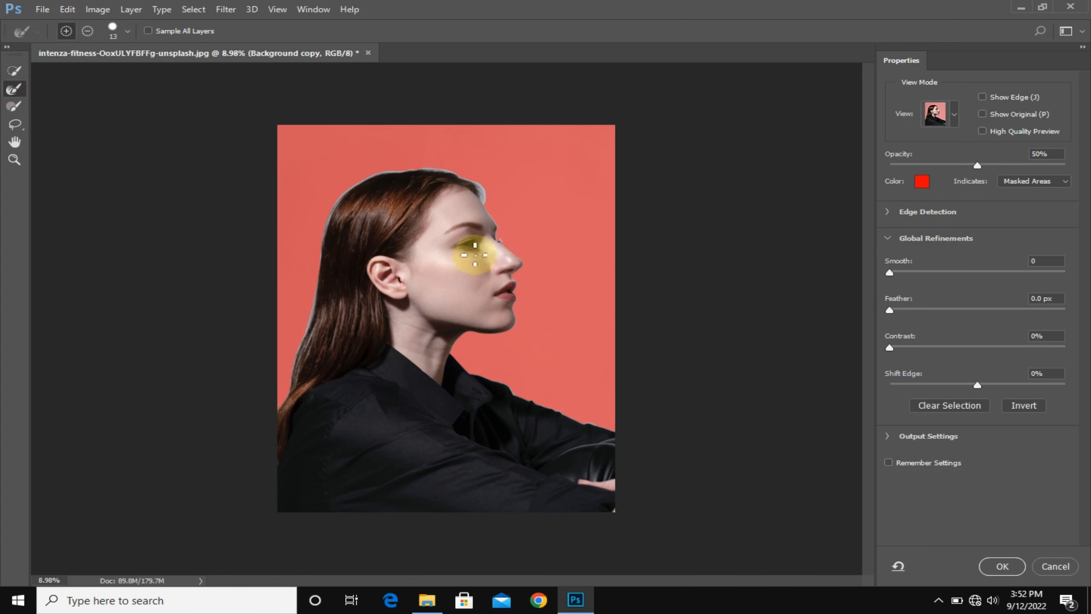
right_click(423, 238)
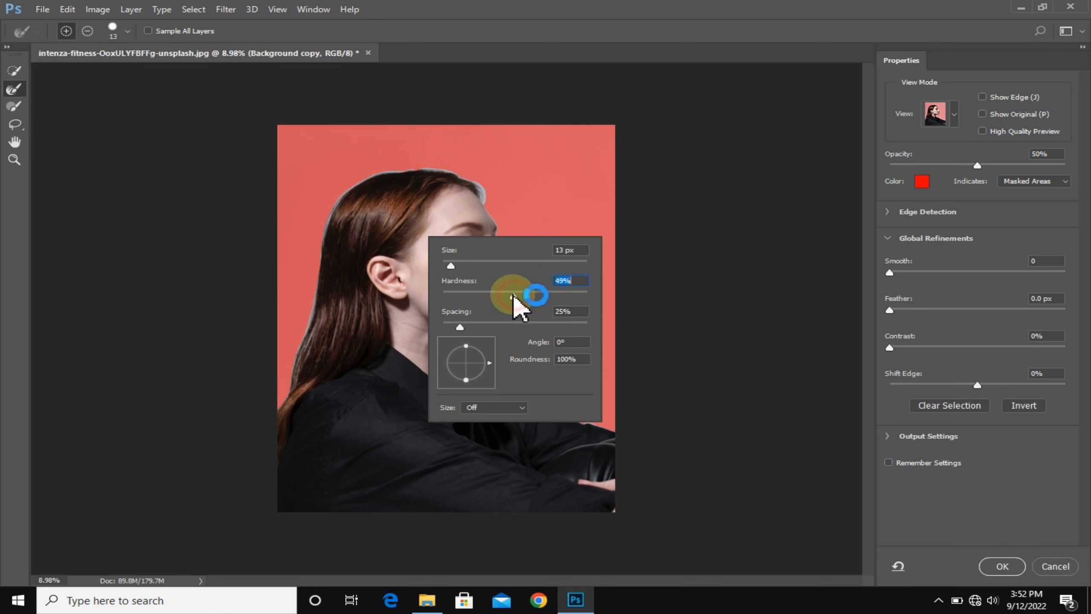
left_click_drag(513, 296, 478, 296)
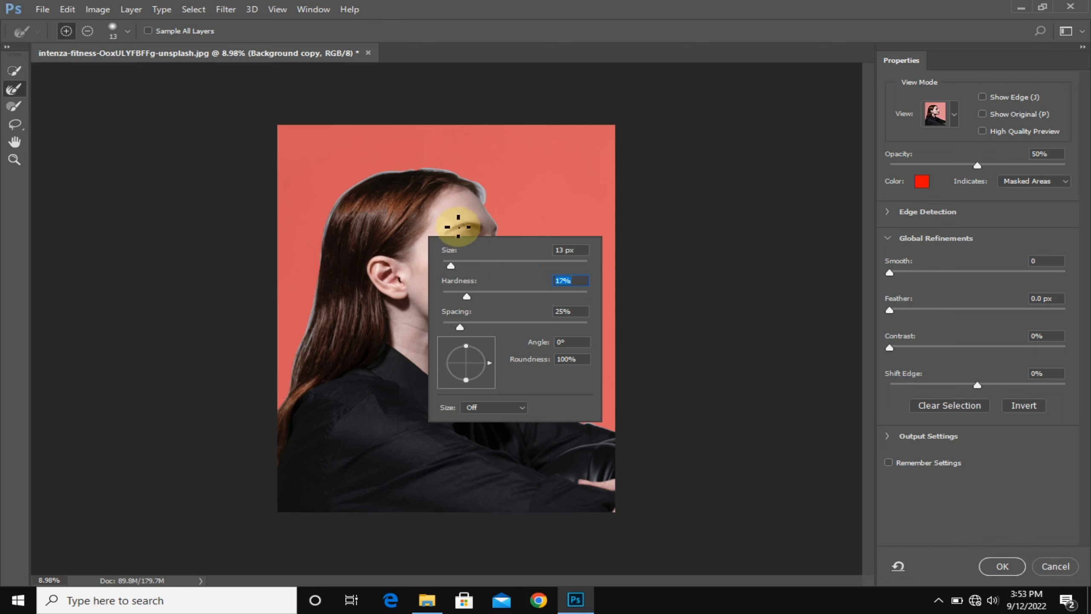
left_click_drag(466, 190, 479, 194, "alt")
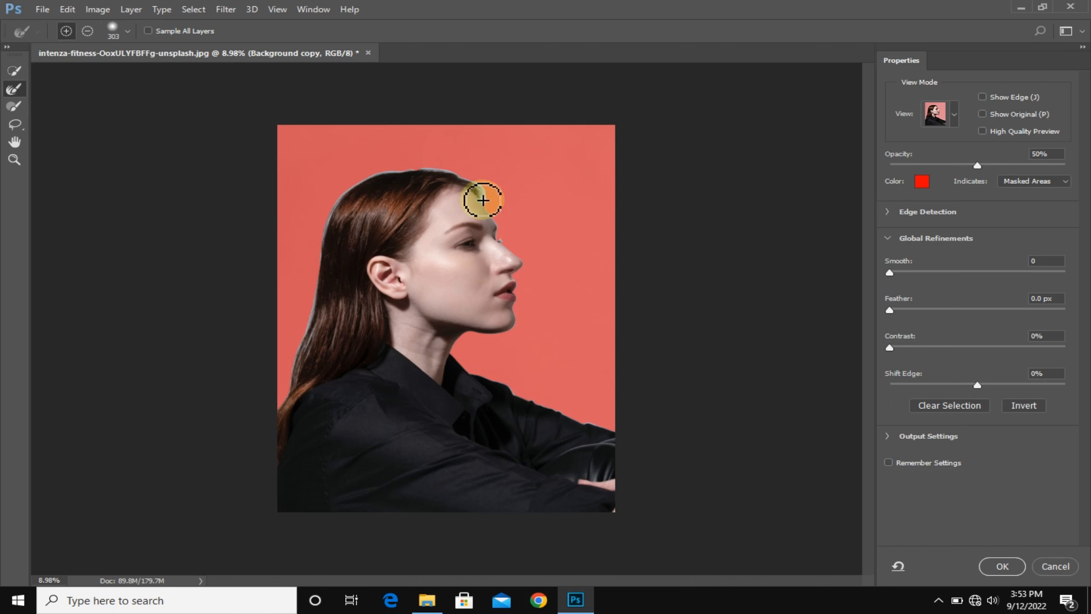
Refine the selection along the hair edge from the forehead over the crown and down the back of the head.
mouse_move(481, 199)
left_mouse_down()
mouse_move(429, 142)
mouse_move(360, 114)
mouse_move(224, 109)
mouse_move(156, 121)
mouse_move(87, 177)
mouse_move(59, 216)
mouse_move(38, 282)
left_mouse_up()
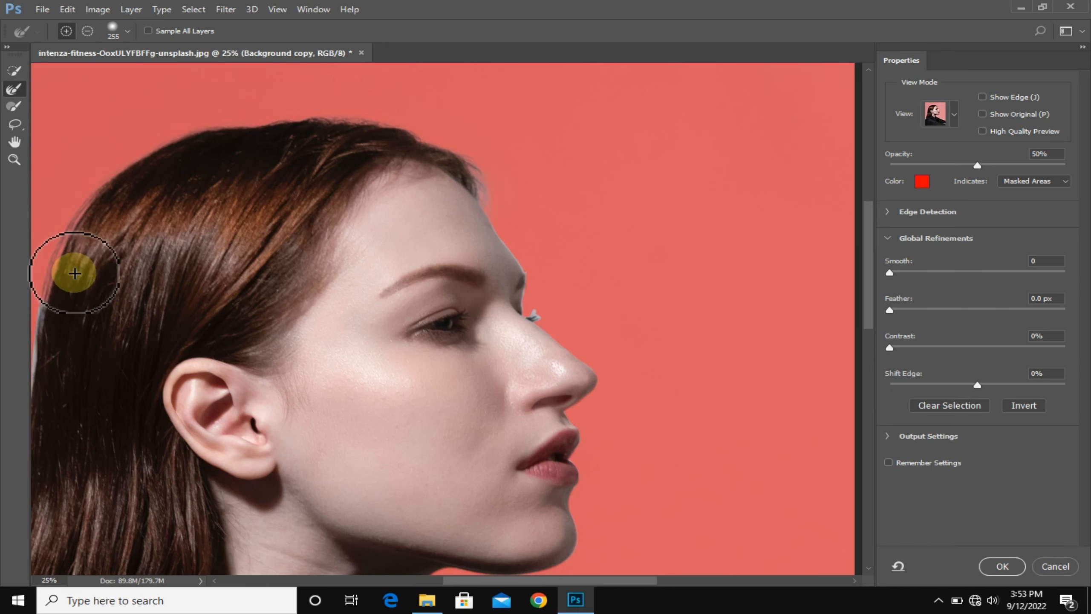
left_click_drag(98, 268, 482, 213)
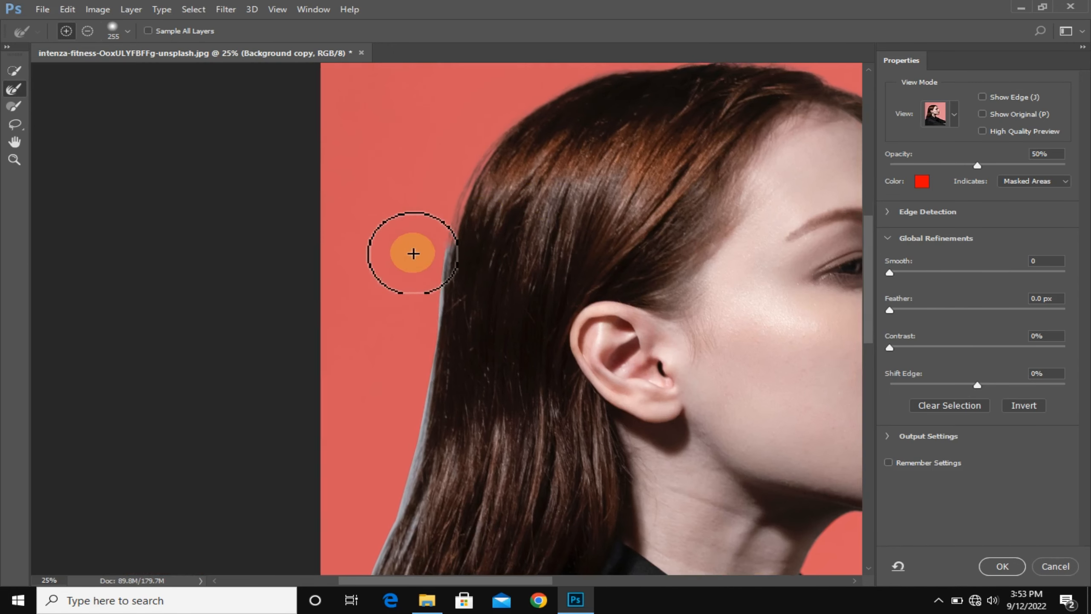
left_click_drag(442, 256, 430, 253)
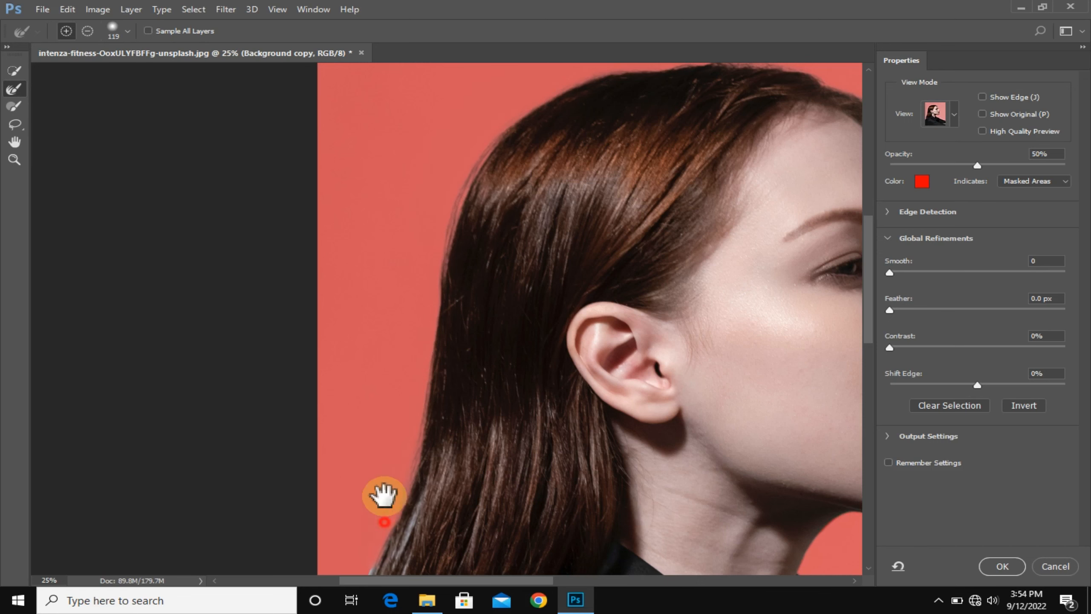
Refine the lower hair's edge down to the photo's left border with a 119 px brush.
left_click_drag(382, 497, 382, 214)
mouse_move(411, 281)
left_mouse_down()
mouse_move(365, 256)
mouse_move(358, 305)
left_mouse_up()
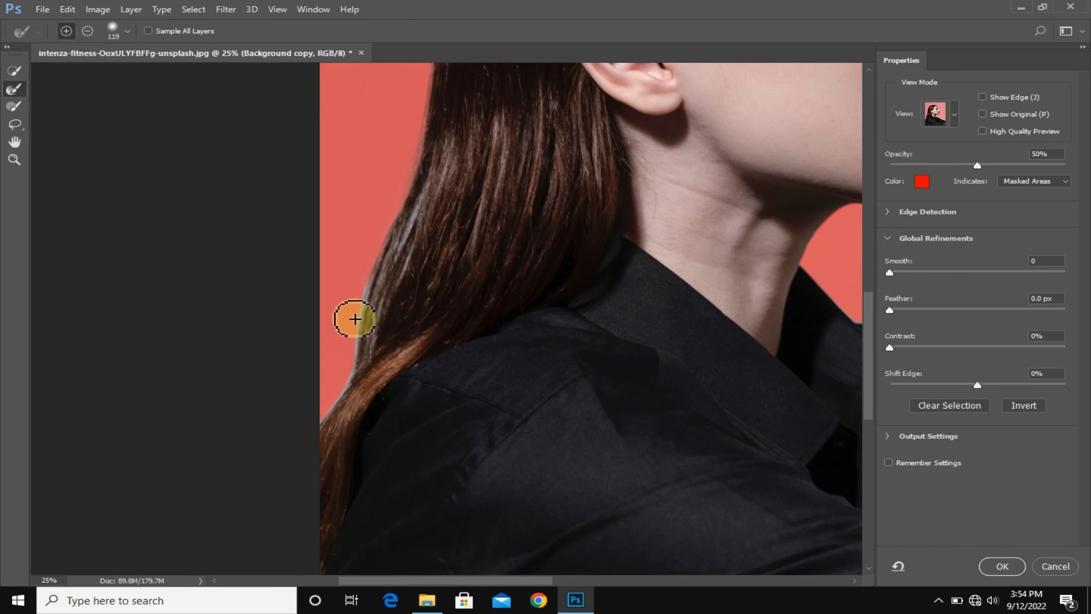
left_click_drag(351, 355, 312, 428)
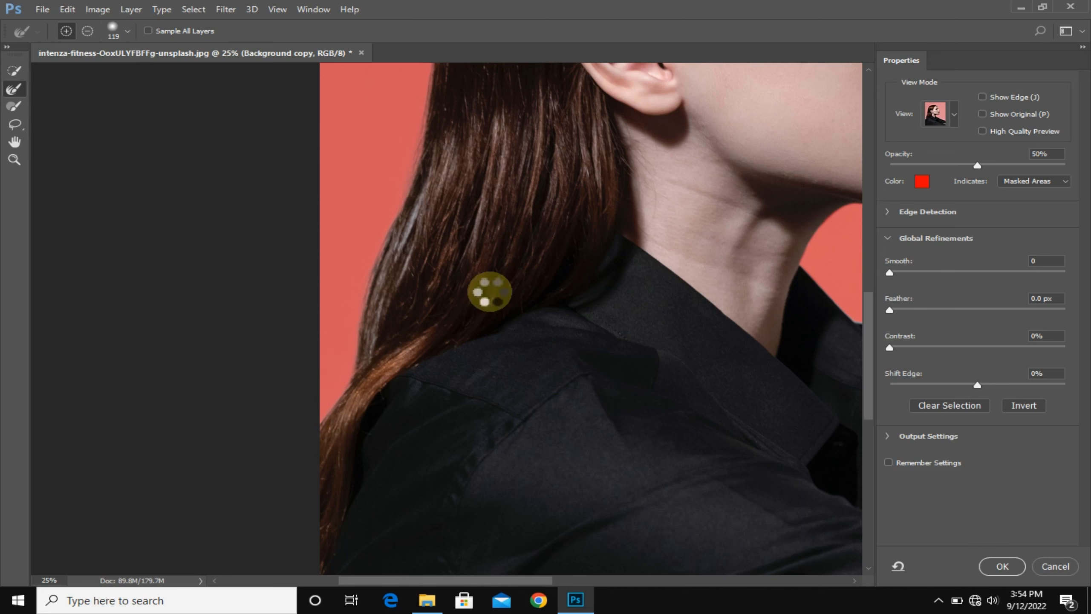
Refine the selection edge around the brow and the far eye's lashes with a 63 px brush.
left_click_drag(692, 142, 300, 445)
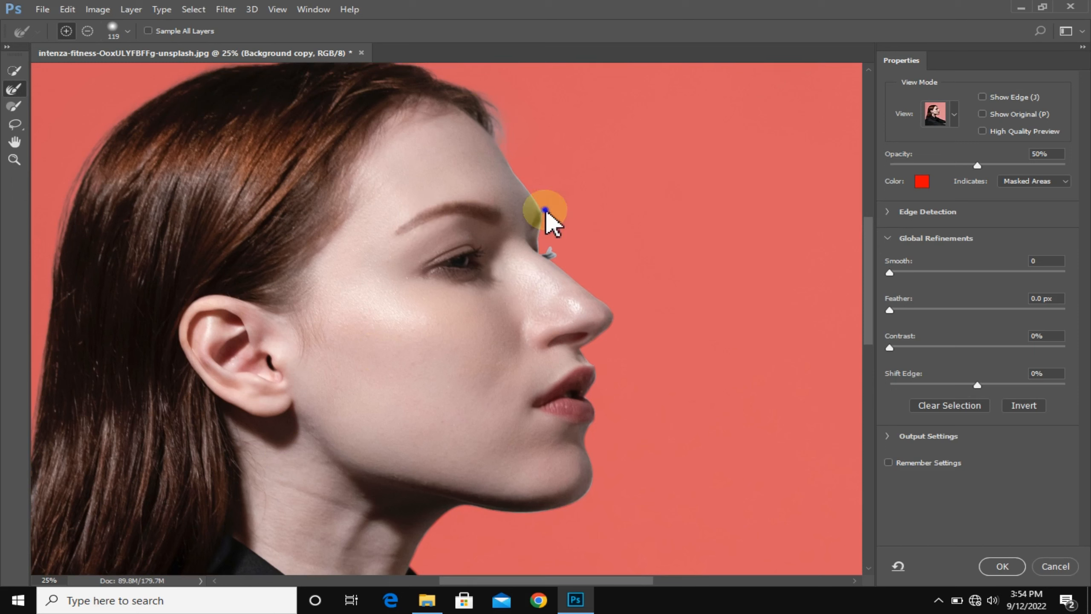
left_click_drag(544, 209, 532, 192)
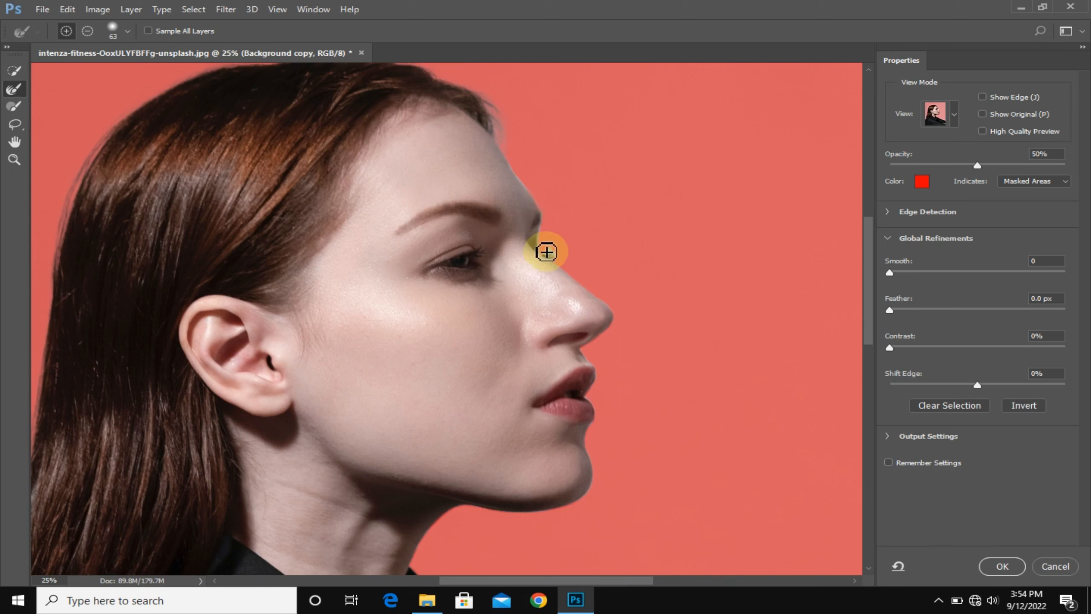
left_click_drag(554, 251, 575, 250)
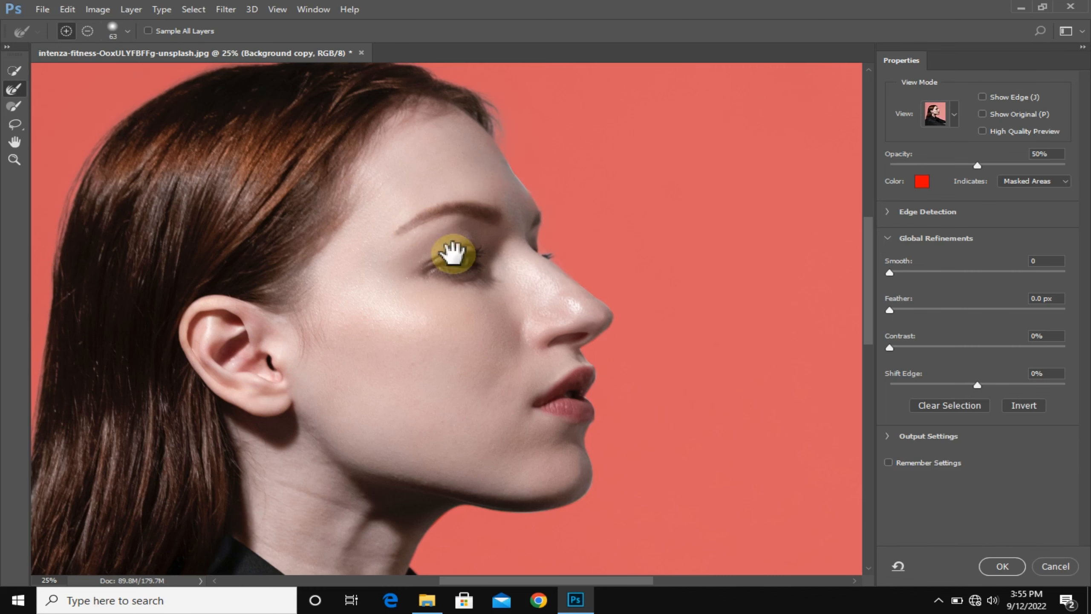
Set the edge detection radius to 1 px.
left_click_drag(557, 344, 363, 127)
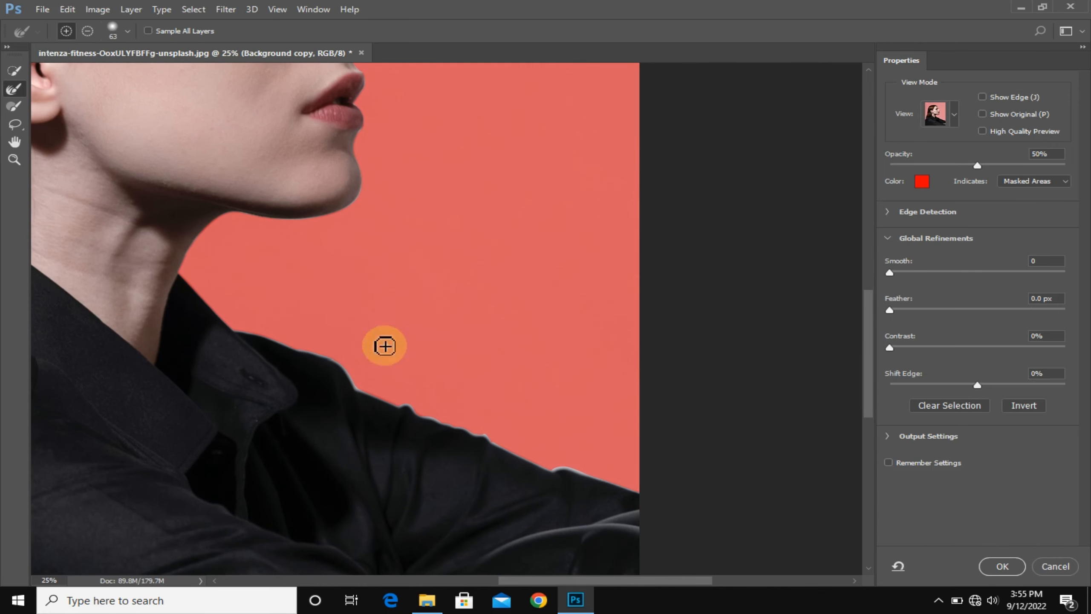
left_click(890, 212)
left_click(893, 245)
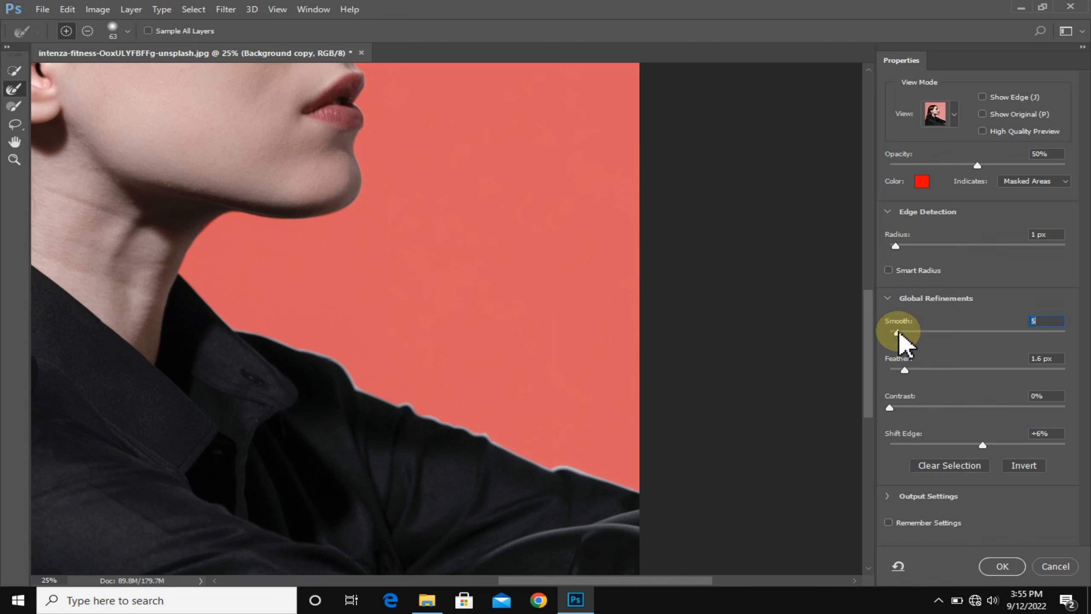
Set Smooth to 3 and Feather to 1.7 px, then output the cutout with decontaminated colors to a new layer with layer mask.
mouse_move(904, 370)
left_mouse_down()
mouse_move(920, 375)
mouse_move(905, 370)
left_mouse_up()
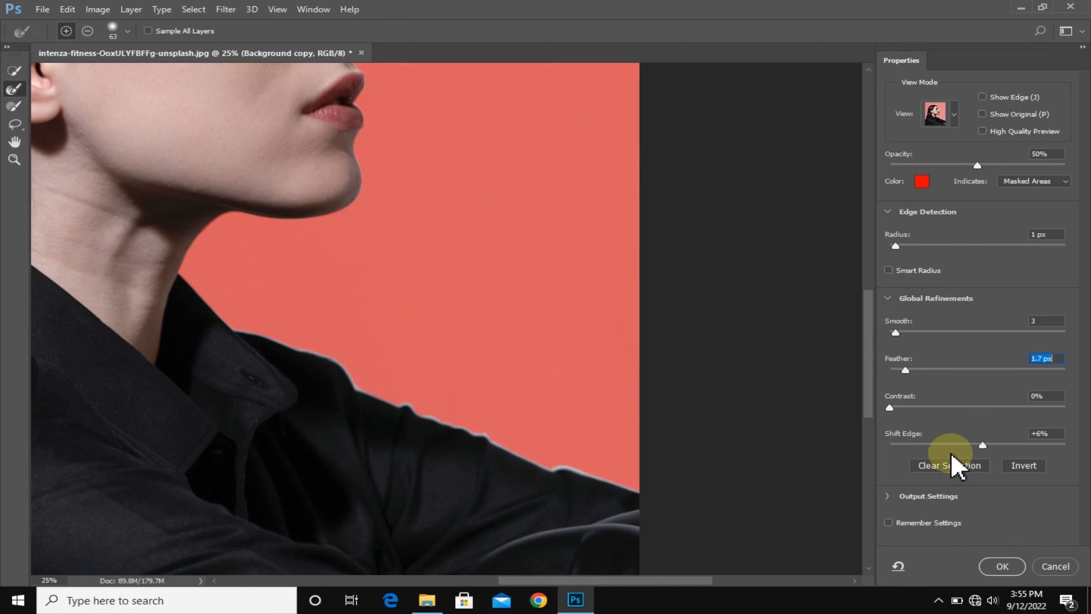
left_click(902, 498)
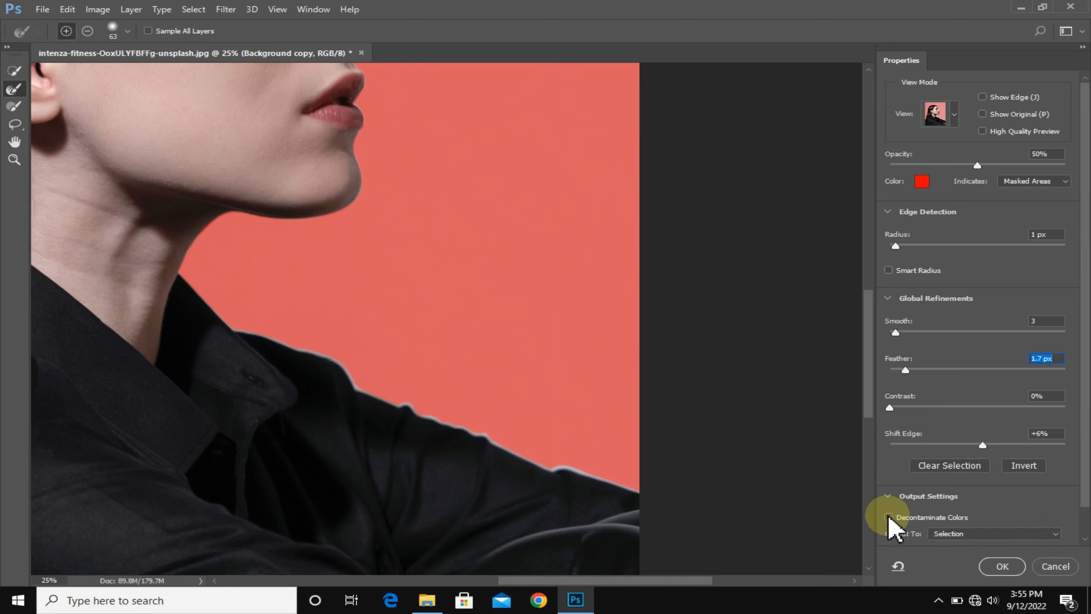
left_click(1020, 532)
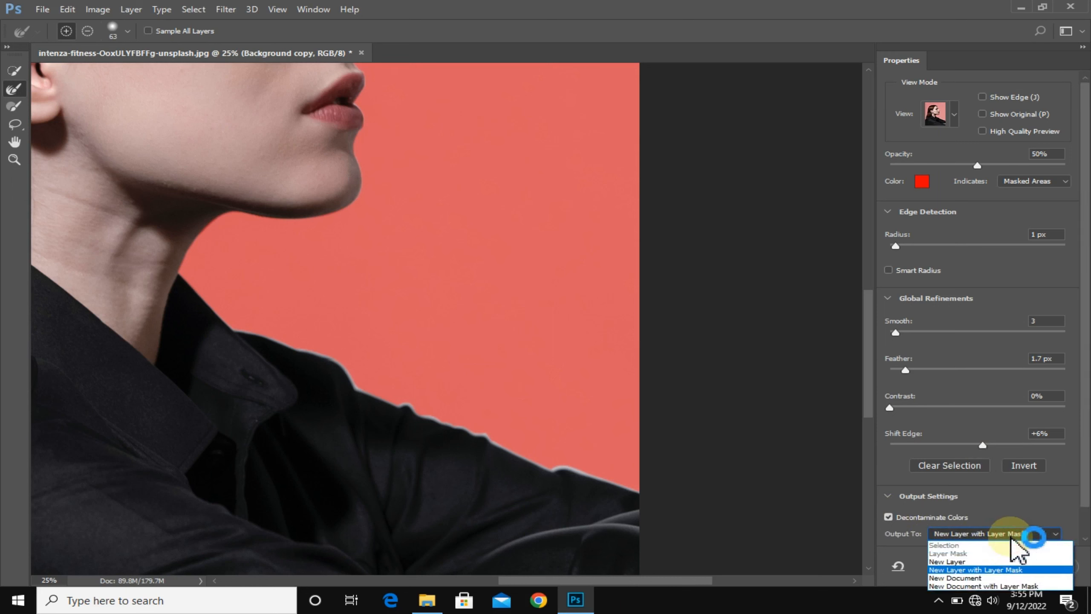
left_click(991, 570)
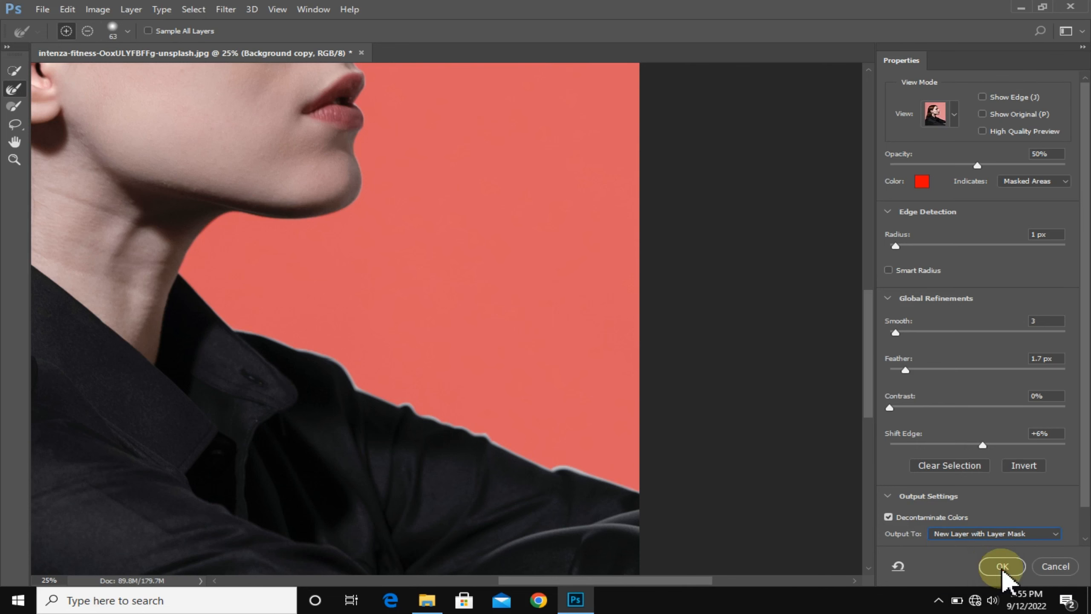
left_click(1001, 566)
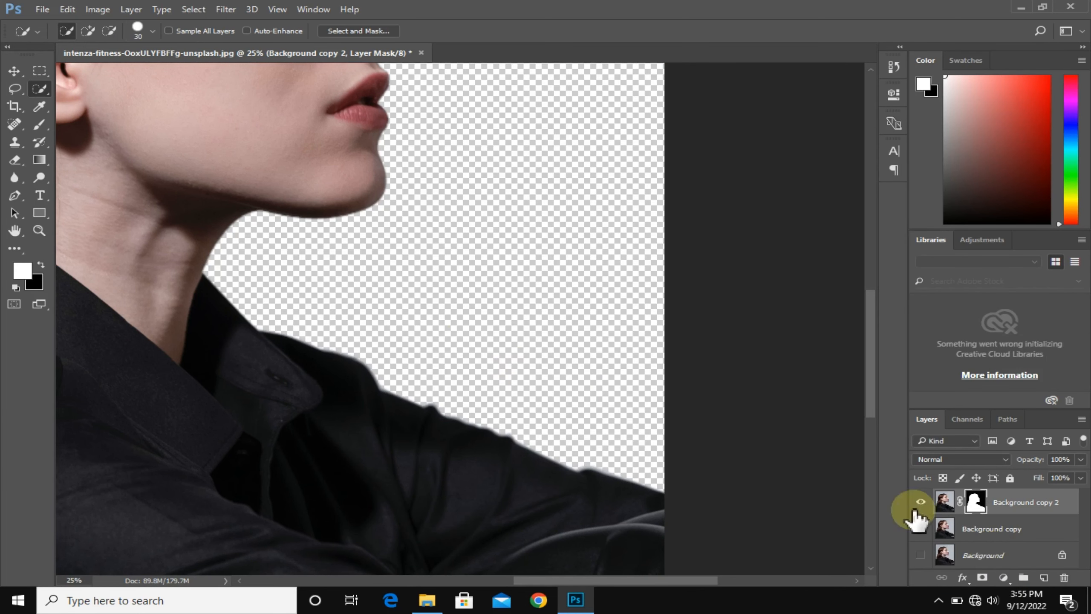
key("ctrl+0")
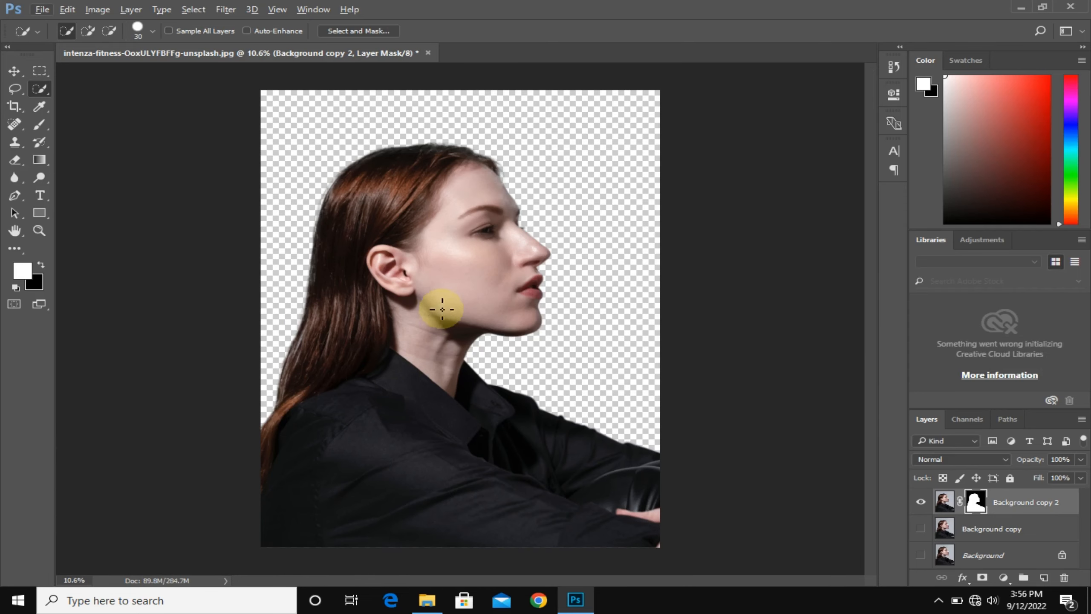
Add a new layer named Color 1 above the cutout and load the woman's layer mask as a selection.
left_click(14, 71)
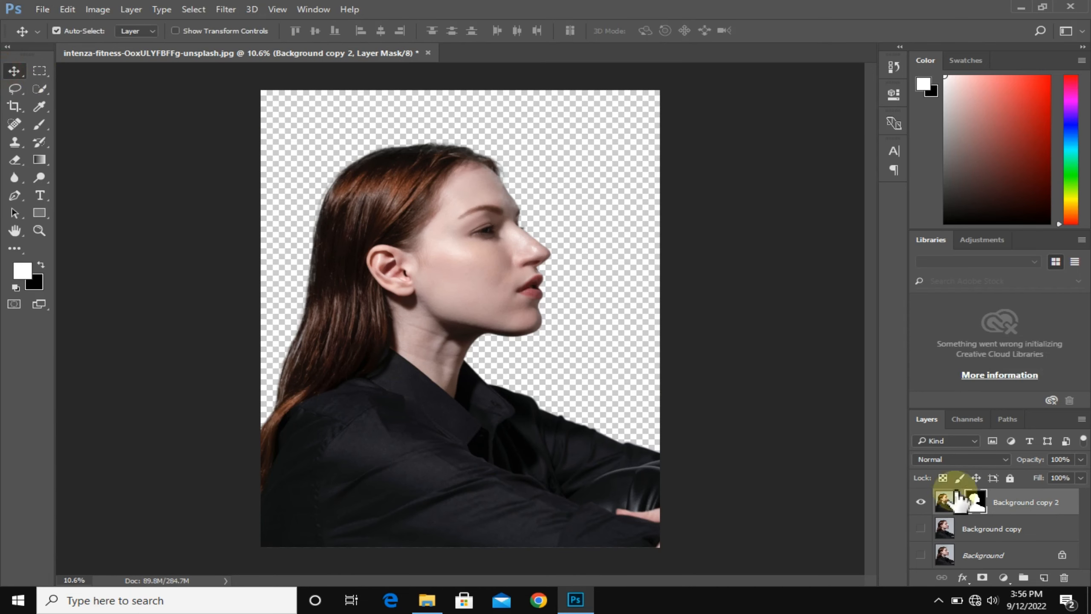
left_click(1043, 577)
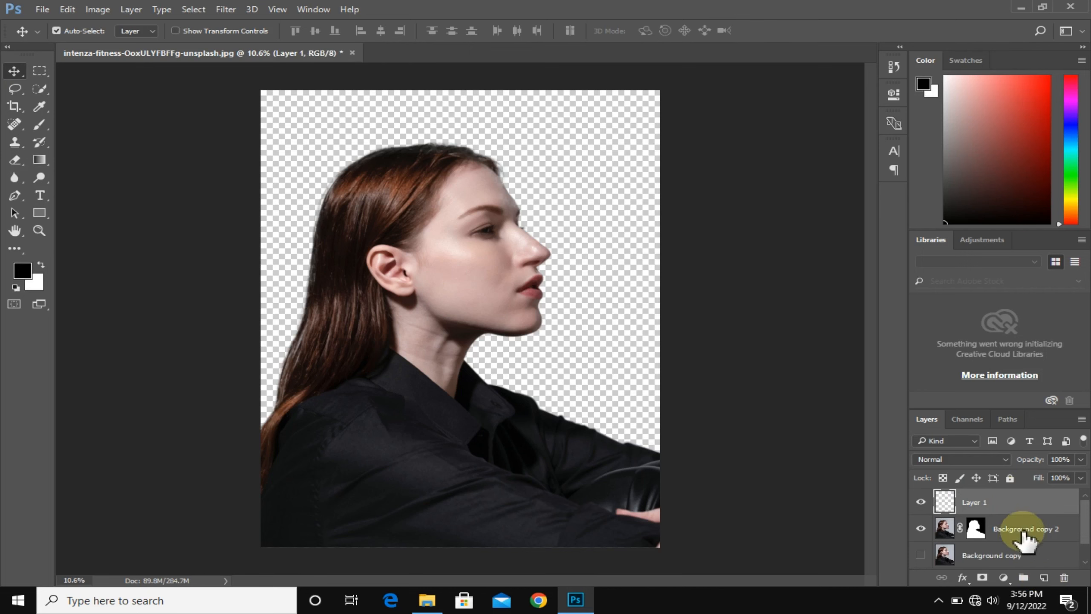
left_click(974, 529, "ctrl")
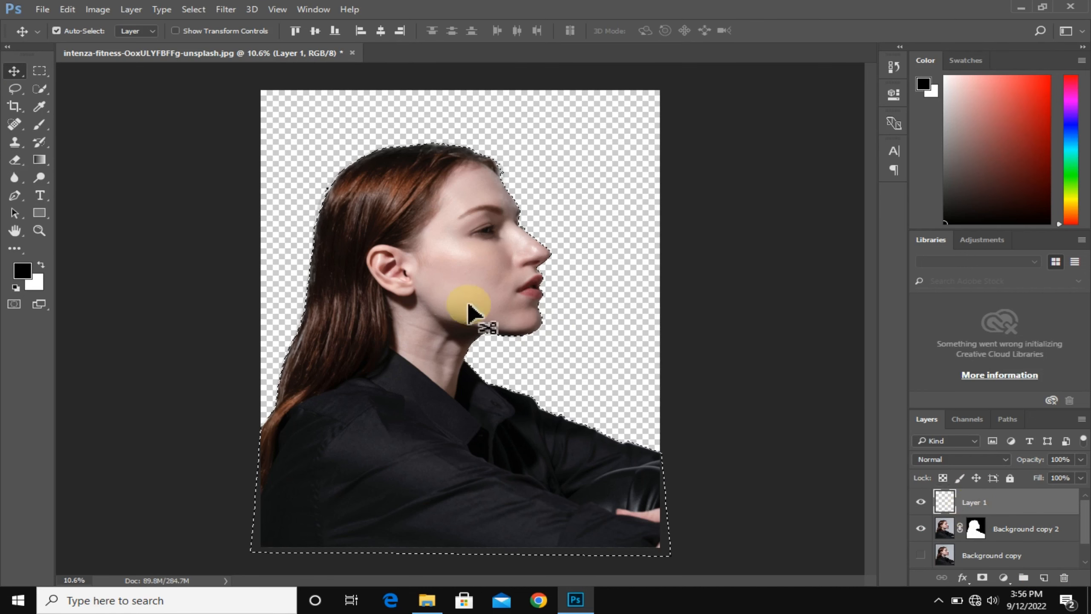
left_click(45, 162)
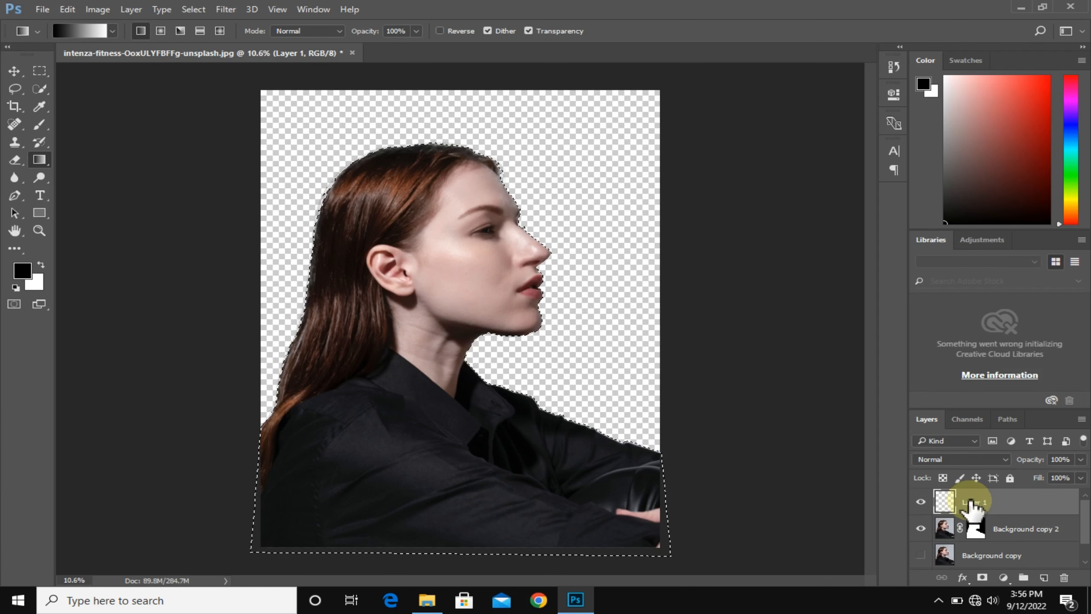
type("Color 1")
key("Return")
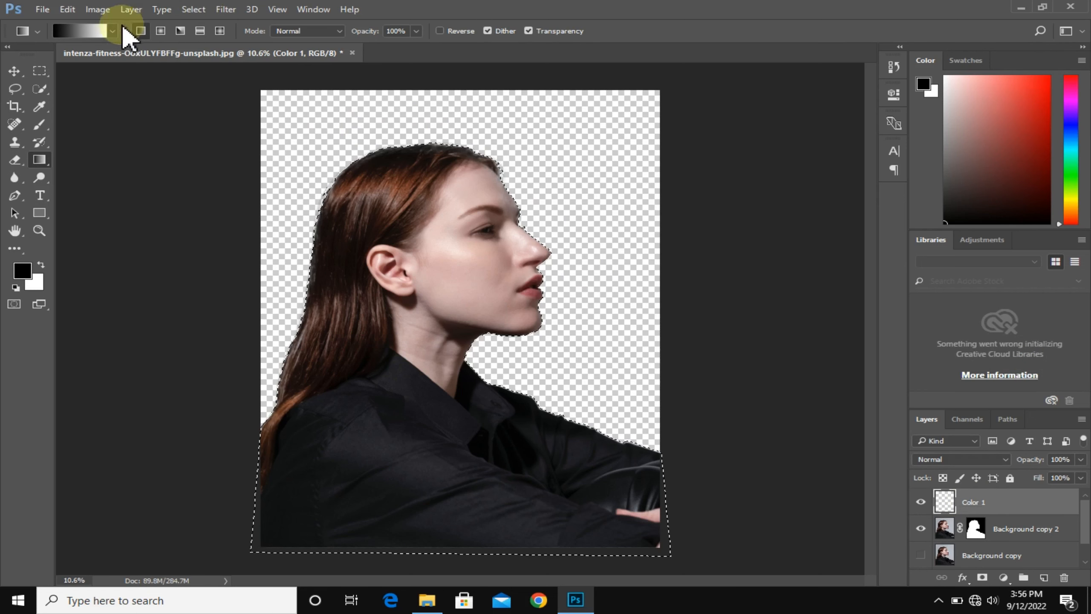
Set the gradient's starting color stop to purple cc00ff.
left_click(84, 30)
left_click(401, 320)
double_click(400, 320)
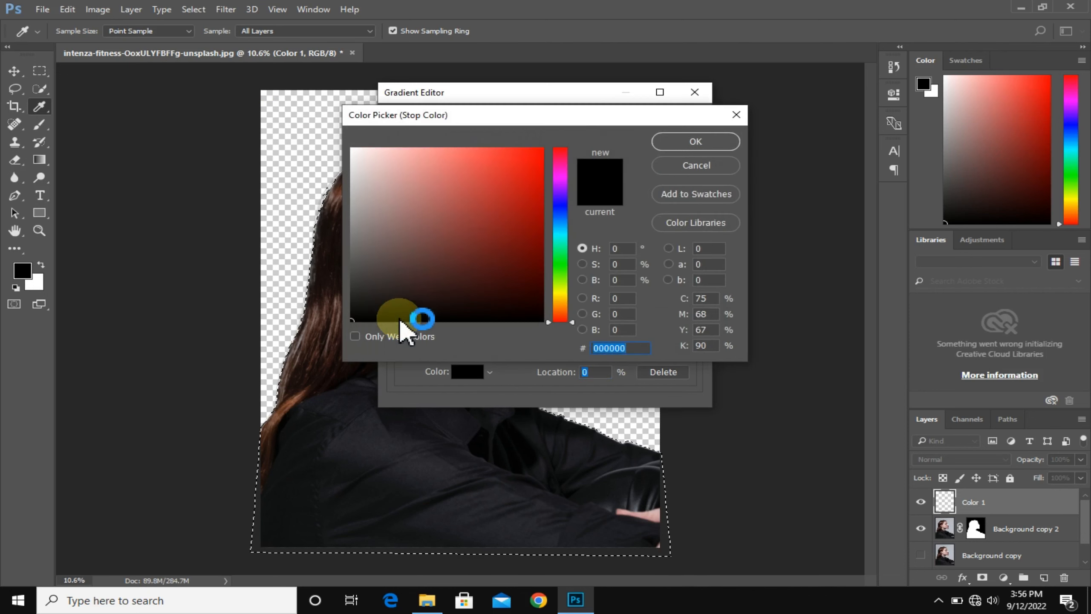
left_click_drag(566, 117, 621, 155)
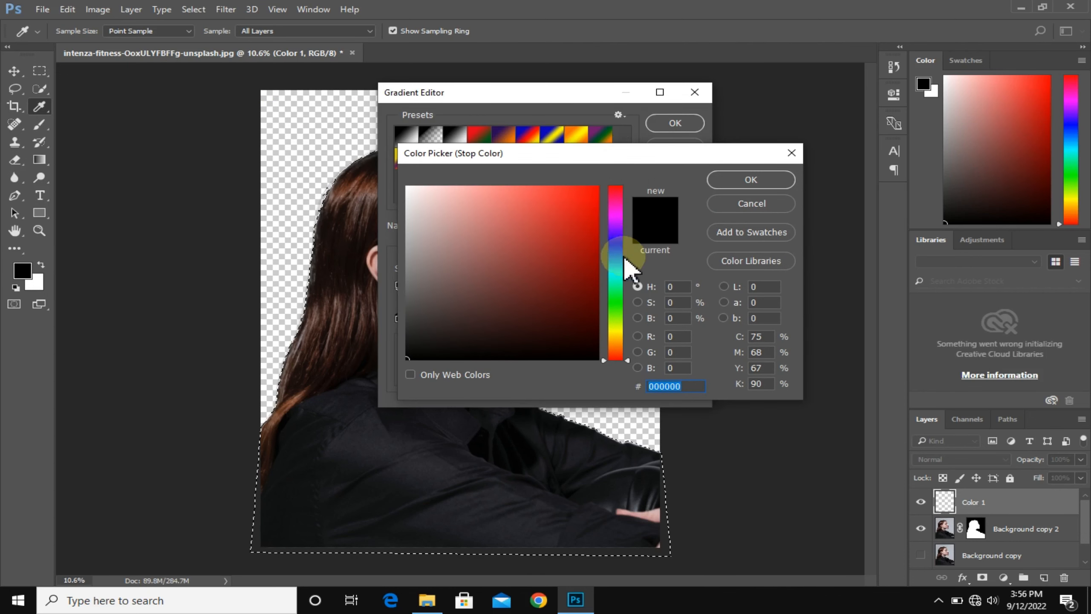
left_click_drag(625, 243, 619, 215)
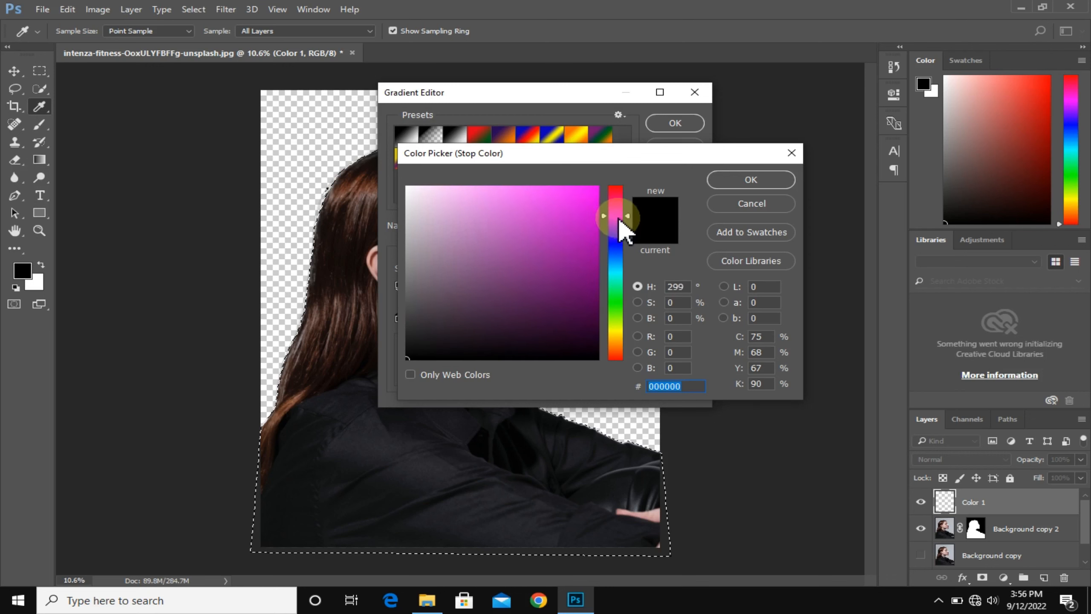
left_click_drag(584, 200, 604, 184)
left_click(617, 219)
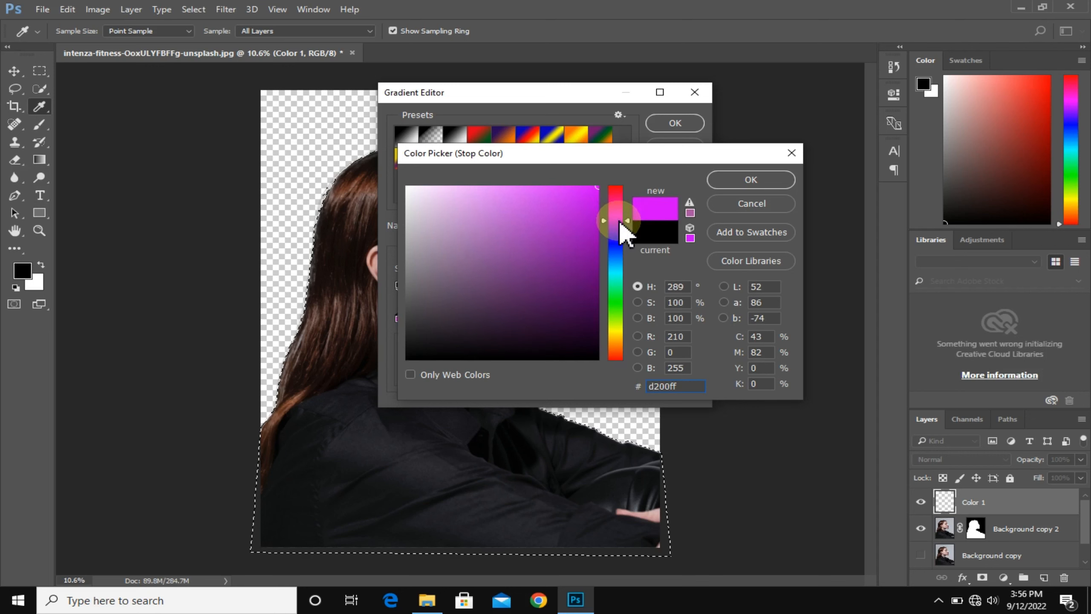
left_click(621, 222)
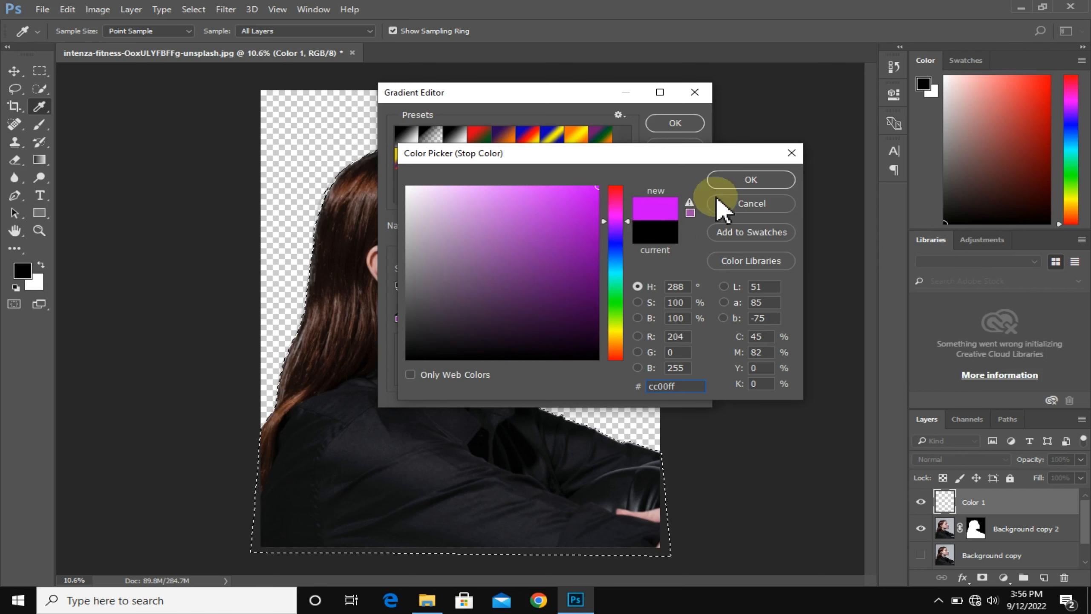
left_click(779, 178)
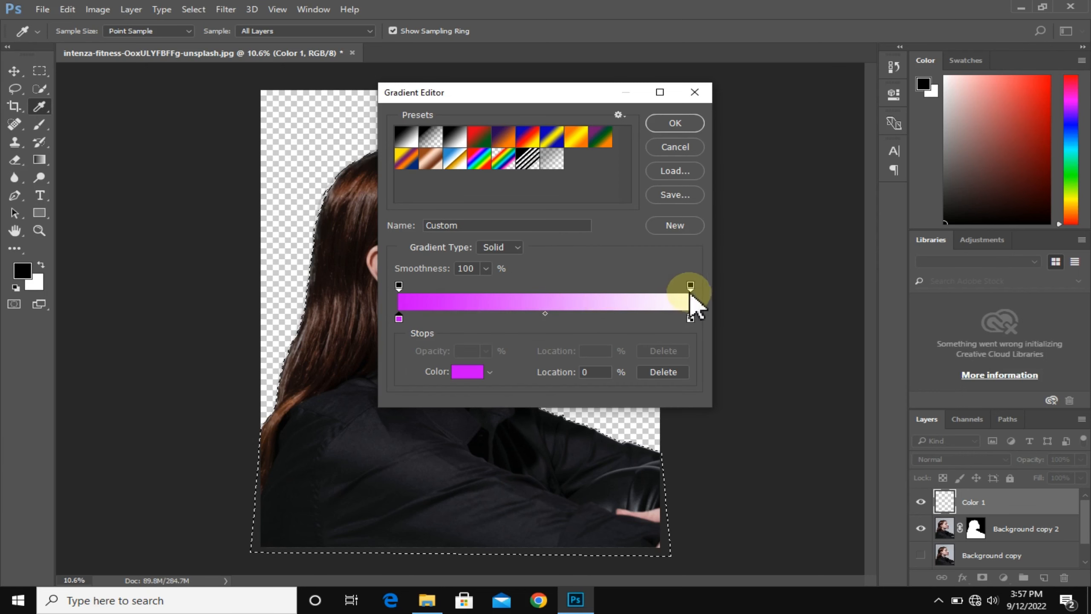
Fade the gradient's end to 0% opacity and save the purple-to-transparent gradient as a new preset.
mouse_move(692, 287)
left_mouse_down()
mouse_move(694, 299)
mouse_move(555, 173)
mouse_move(691, 286)
left_mouse_up()
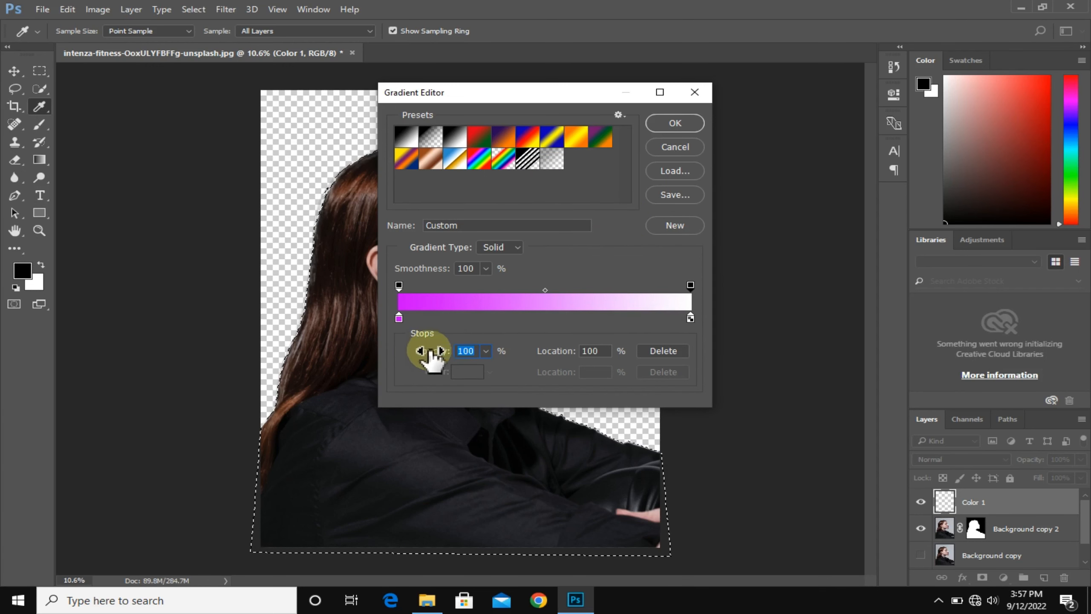
left_click_drag(427, 350, 313, 353)
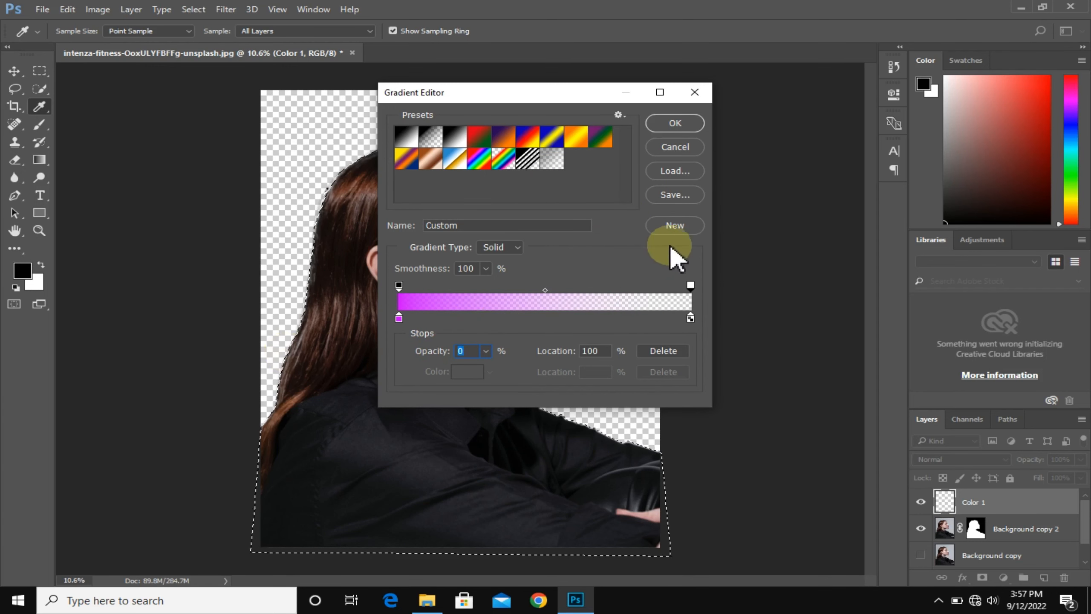
left_click(676, 225)
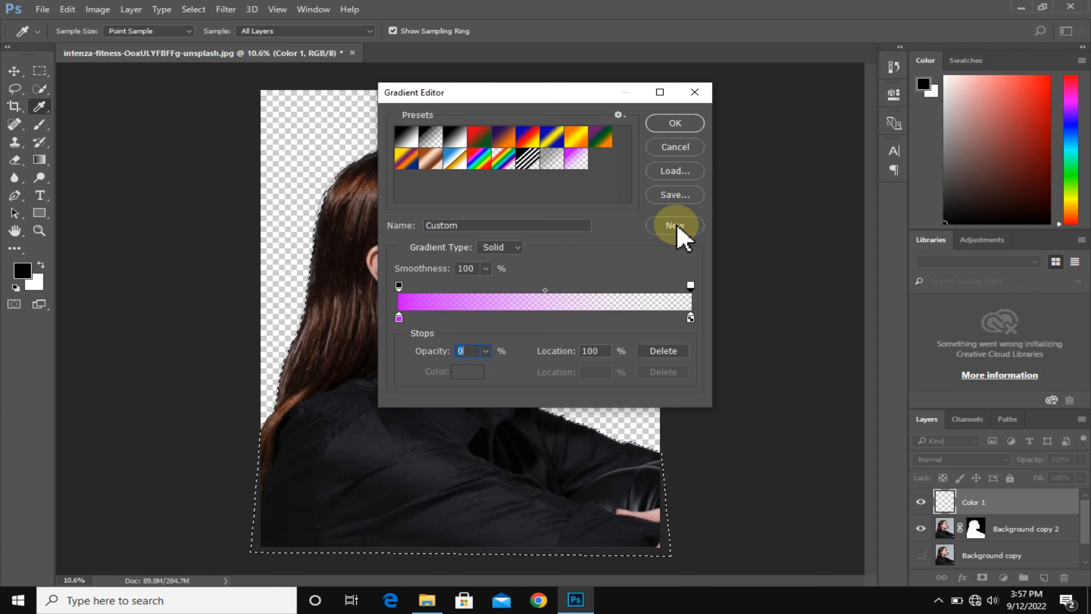
left_click(688, 123)
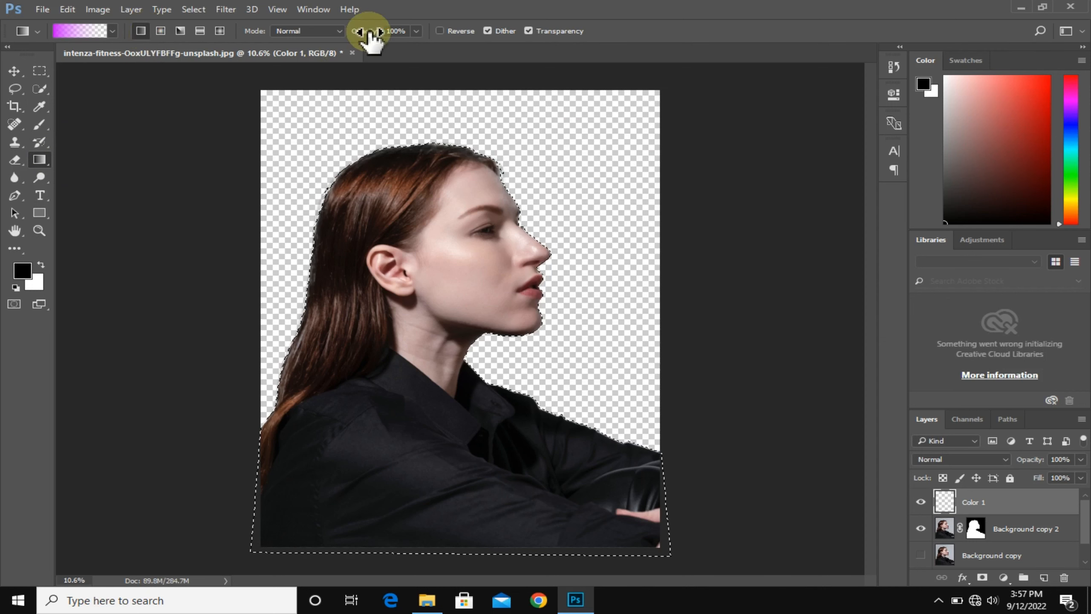
Set the Gradient tool's opacity to 56% and apply the purple gradient over the woman's face on the Color 1 layer.
left_click_drag(370, 36, 355, 38)
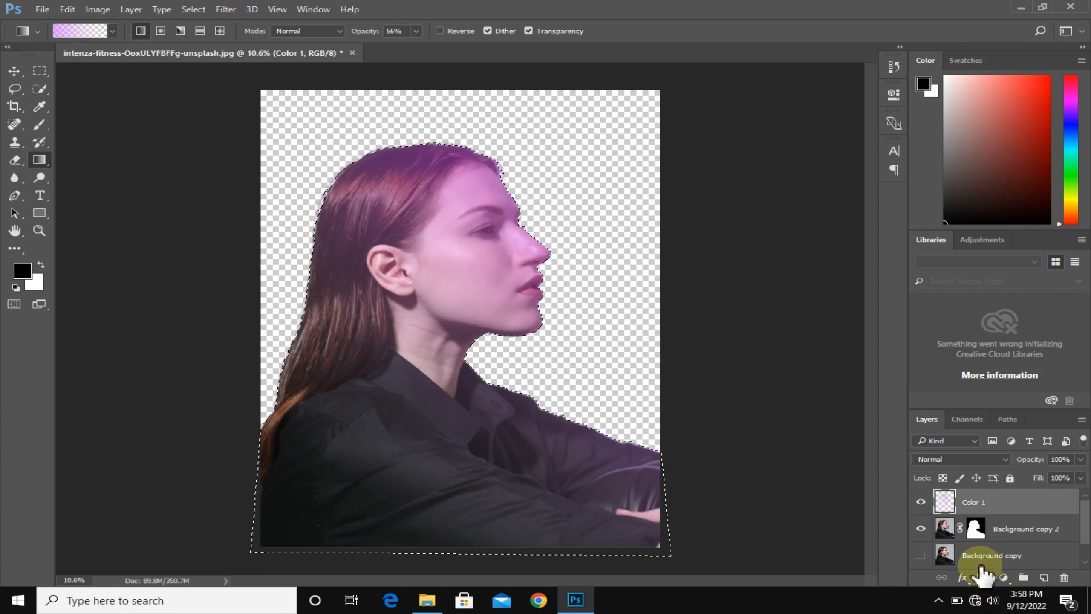
Add a new layer named Color 2 above the Color 1 layer.
left_click(1050, 577)
double_click(976, 502)
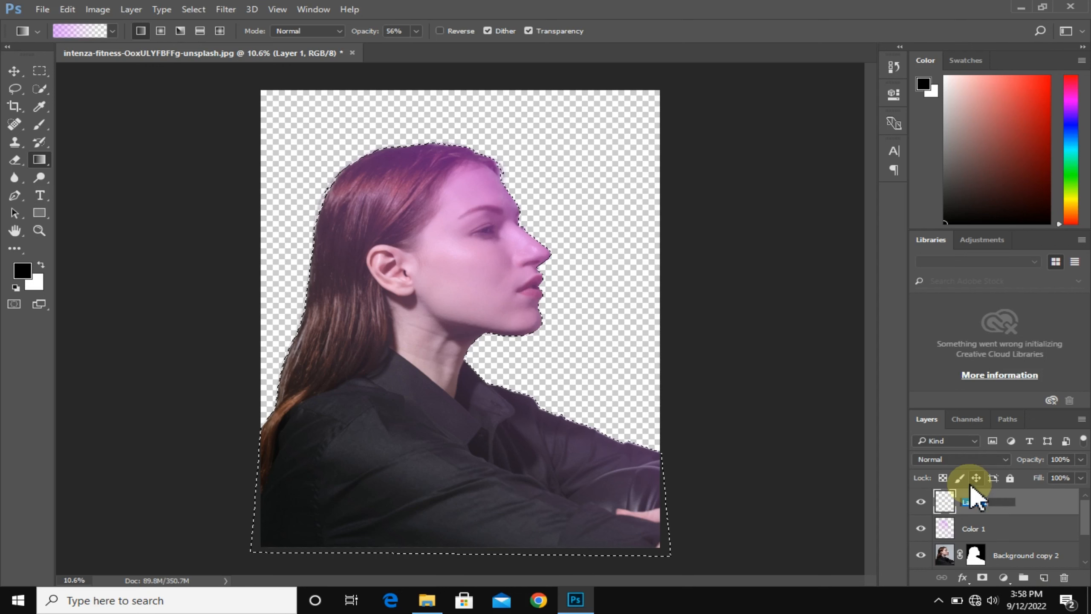
type("Color 2")
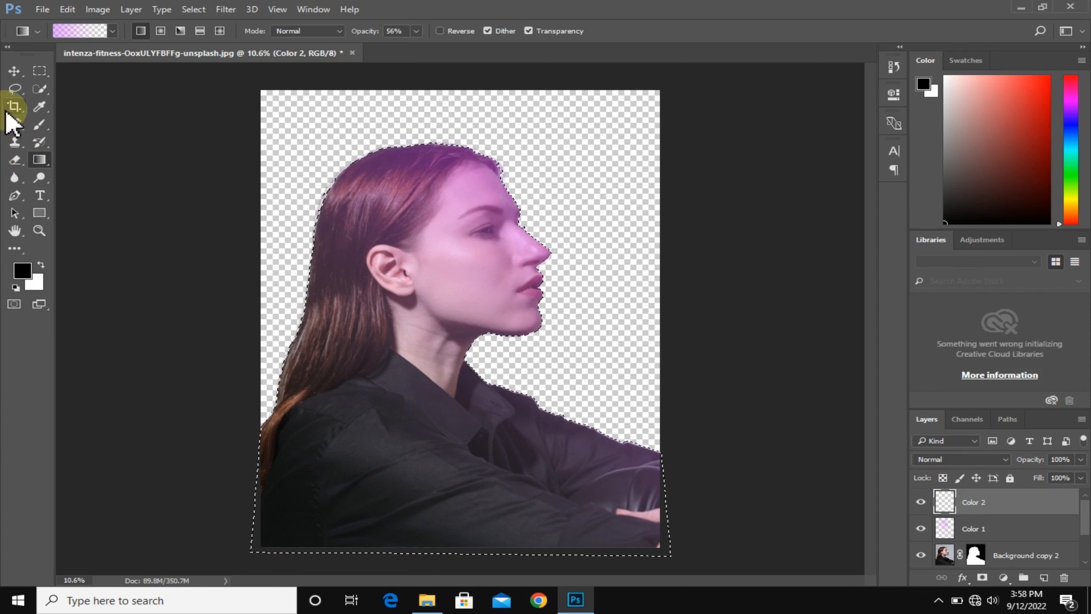
Change the gradient's starting color stop to pinkish red fc1159 and save the result as another preset.
left_click(88, 34)
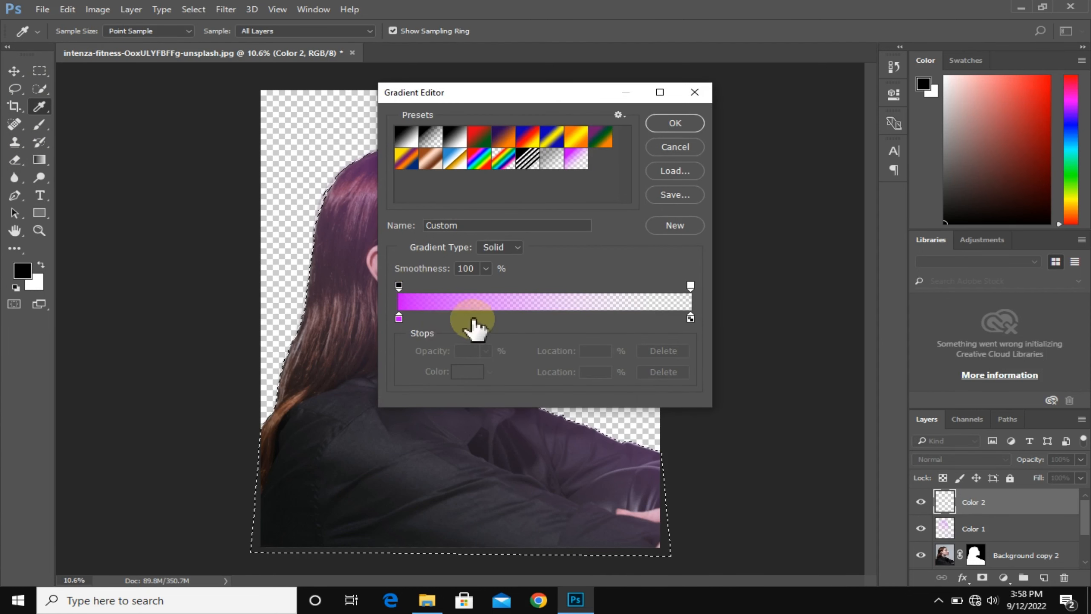
left_click(396, 318)
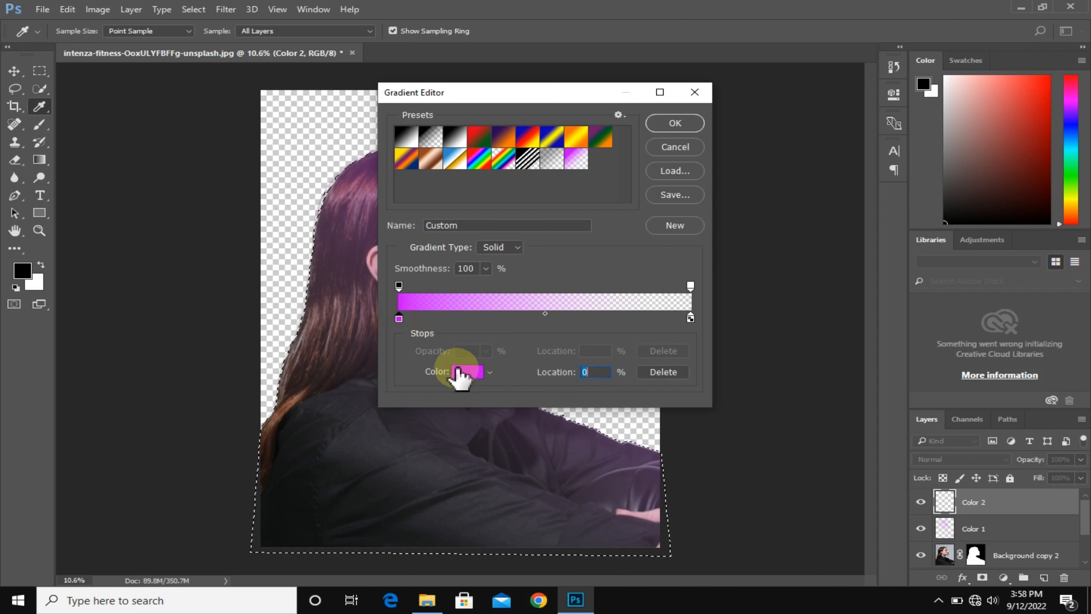
left_click(467, 372)
left_click(617, 189)
mouse_move(616, 190)
left_mouse_down()
mouse_move(628, 219)
mouse_move(623, 193)
left_mouse_up()
left_click(564, 186)
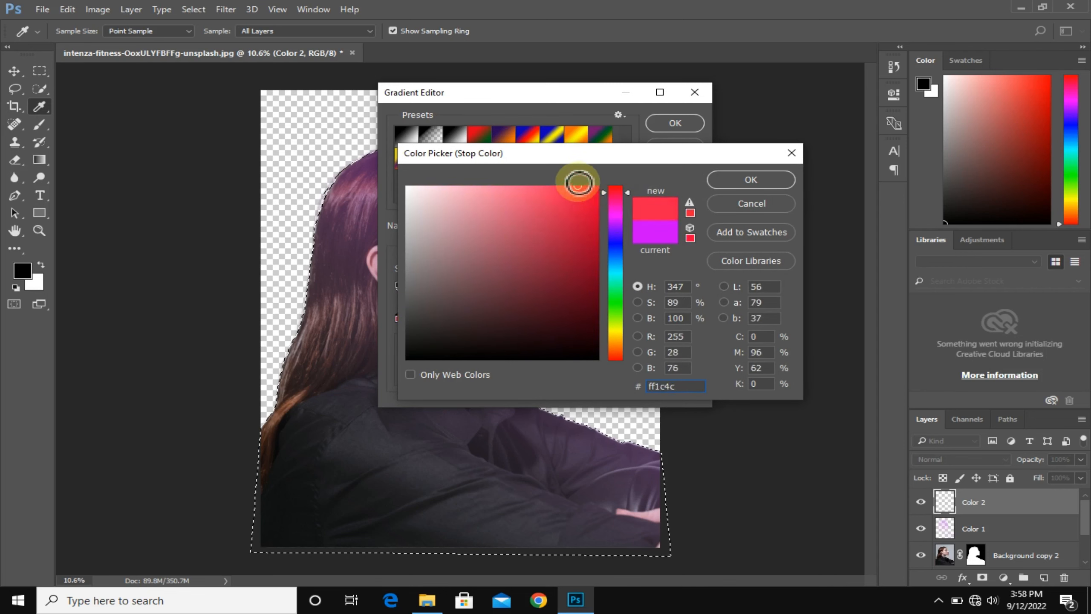
left_click(576, 180)
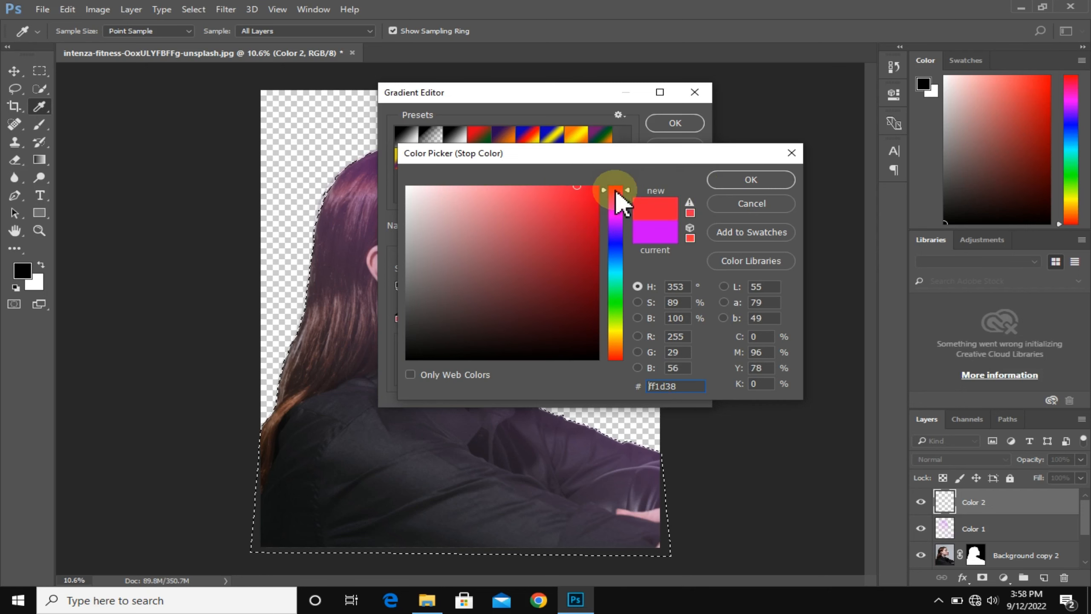
left_click_drag(616, 190, 618, 196)
left_click(586, 188)
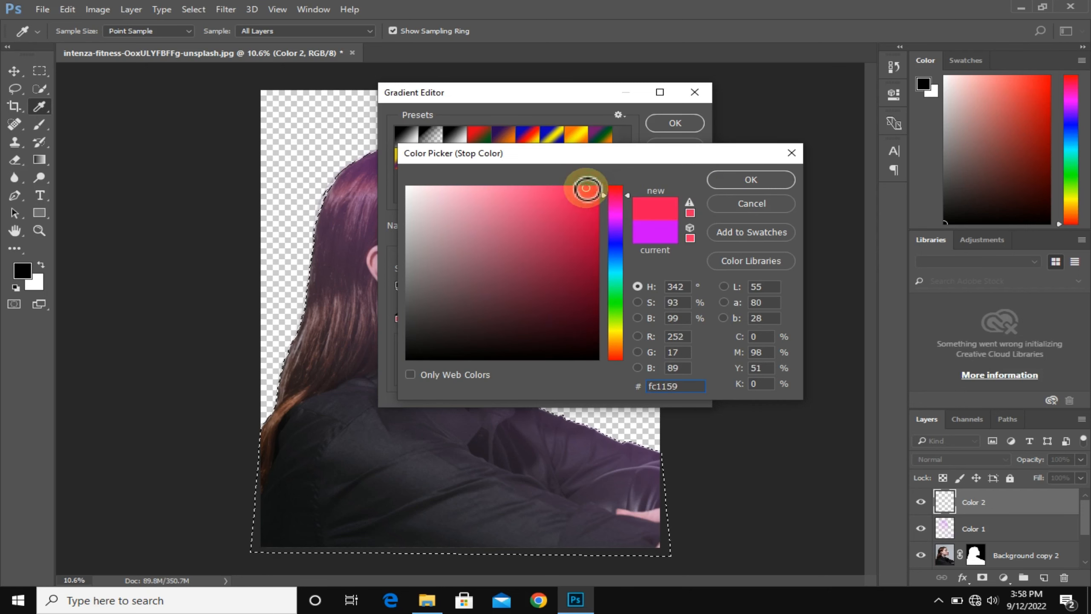
left_click(729, 185)
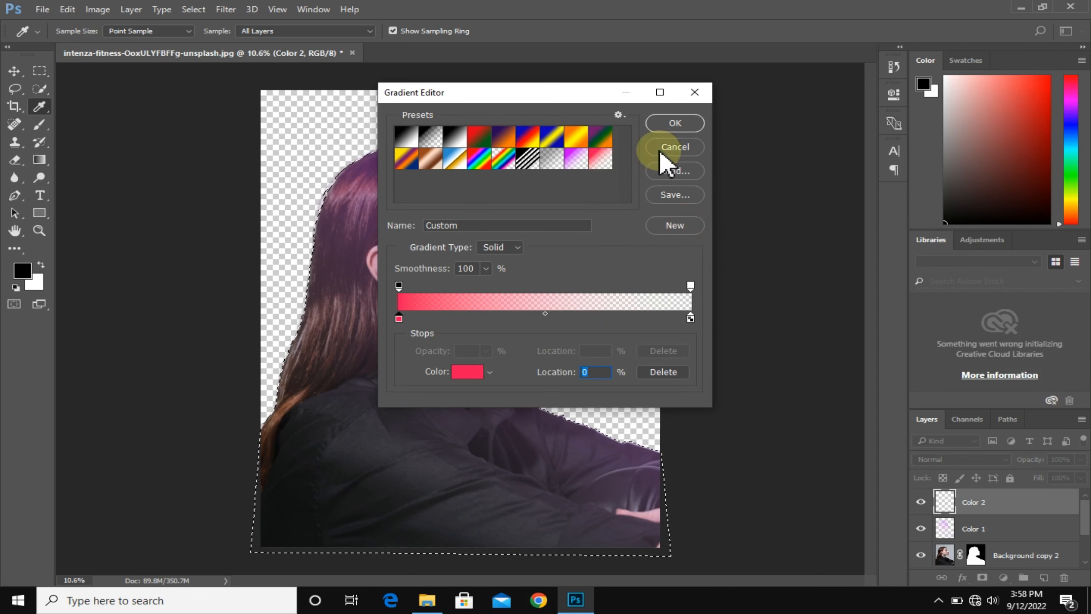
left_click(688, 122)
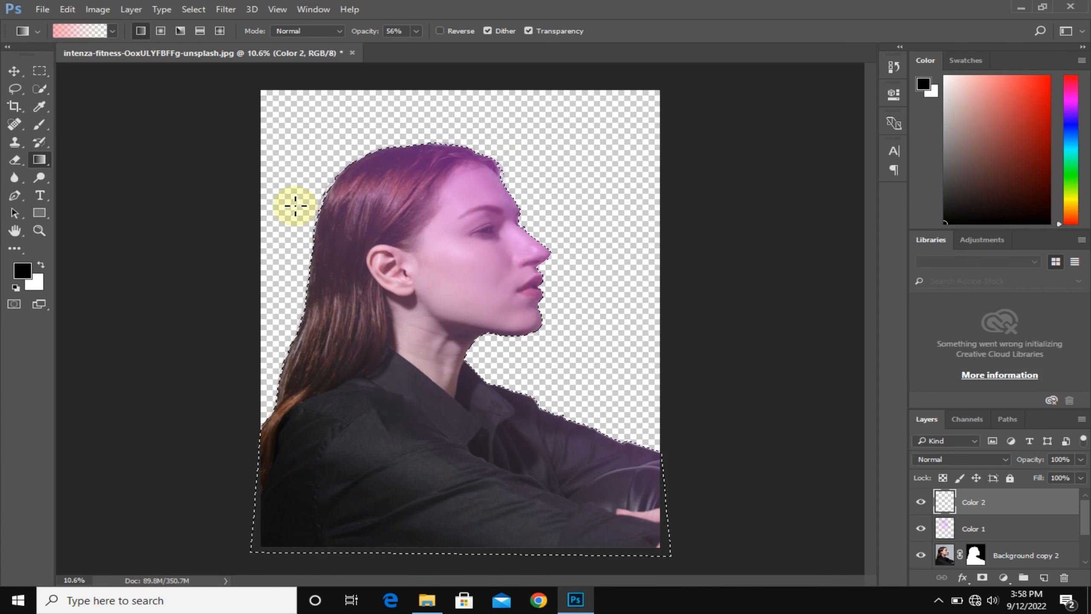
Apply the red gradient diagonally from behind the hair to just below the chin on the Color 2 layer, then deselect.
left_click_drag(285, 198, 486, 353)
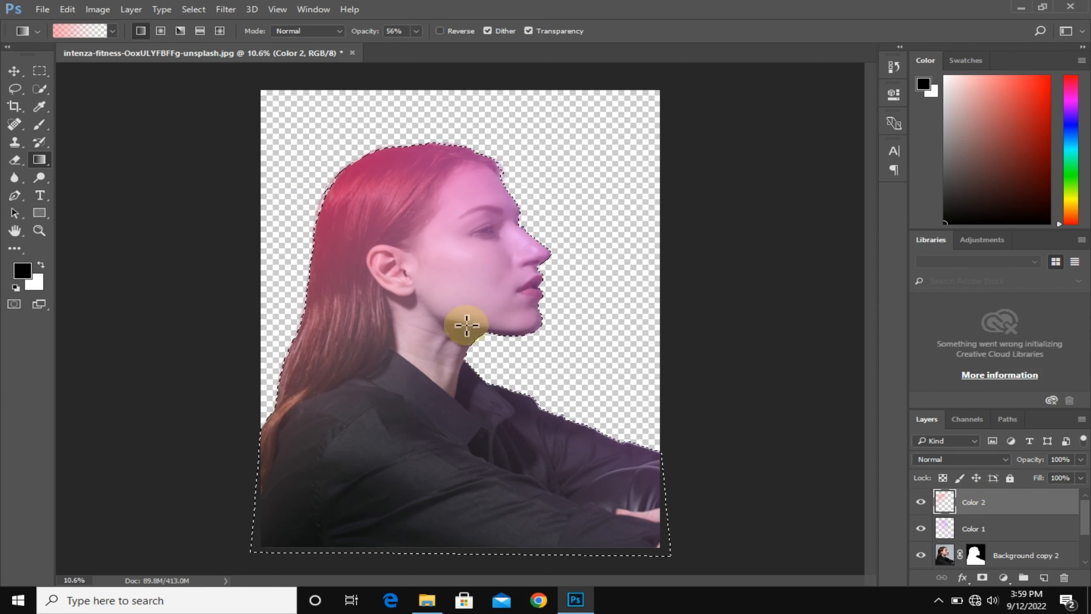
left_click(14, 71)
key("ctrl+d")
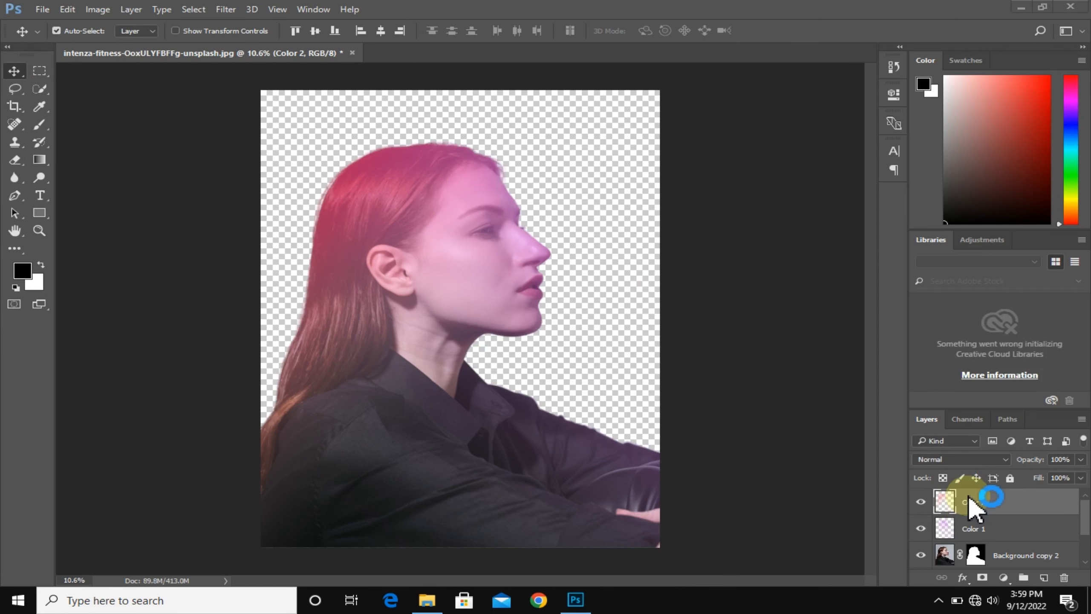
Blur the Color 2 layer with Gaussian Blur at a radius of 61.1 pixels.
left_click(226, 10)
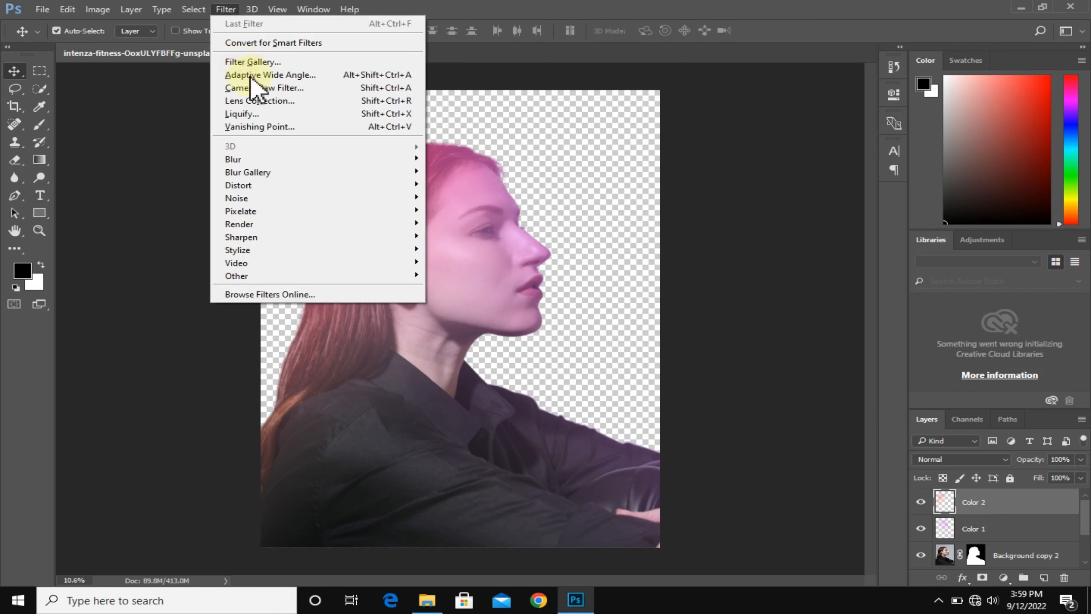
left_click(279, 159)
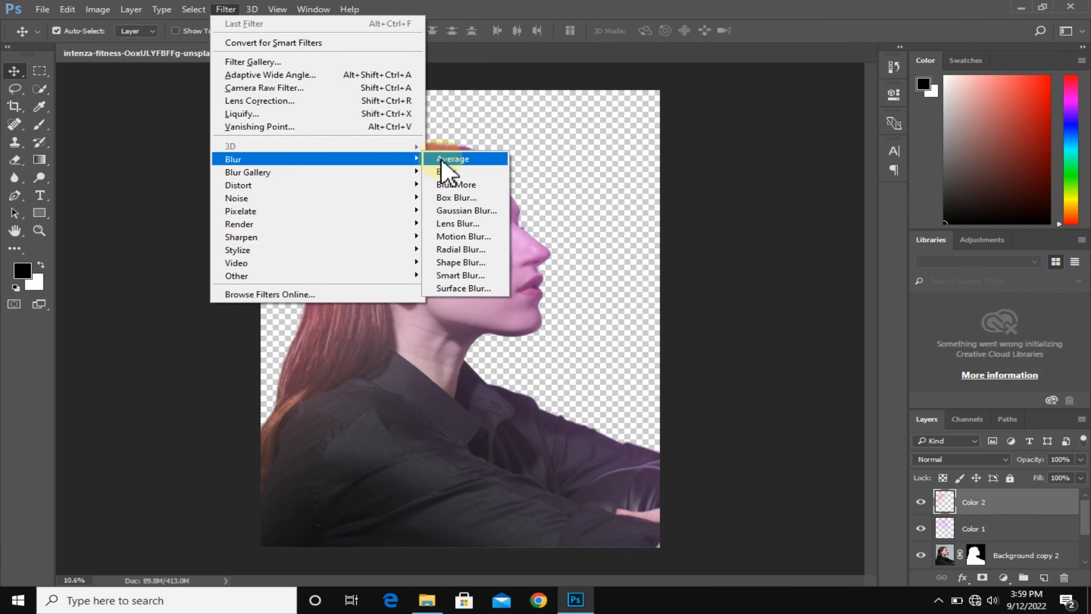
left_click(451, 211)
left_click_drag(488, 334, 509, 335)
left_click_drag(554, 125, 660, 160)
left_click(632, 365)
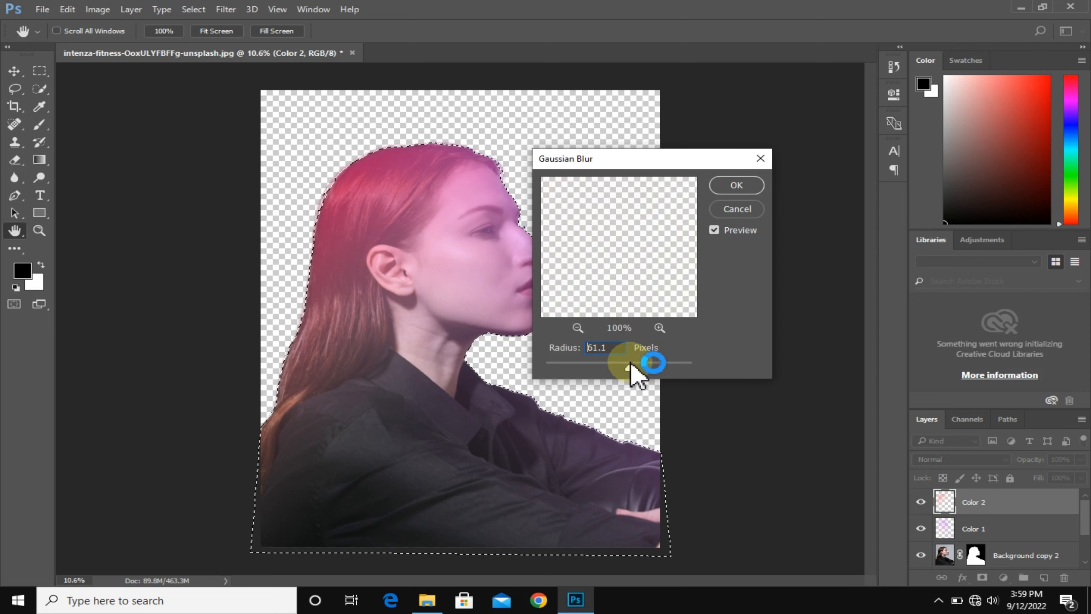
left_click(736, 186)
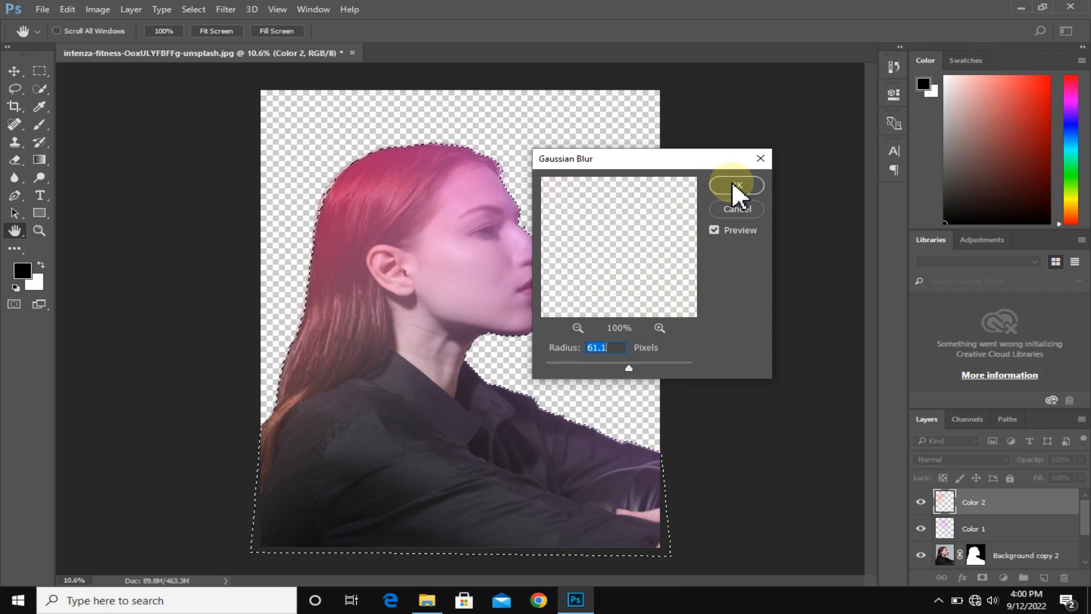
key("v")
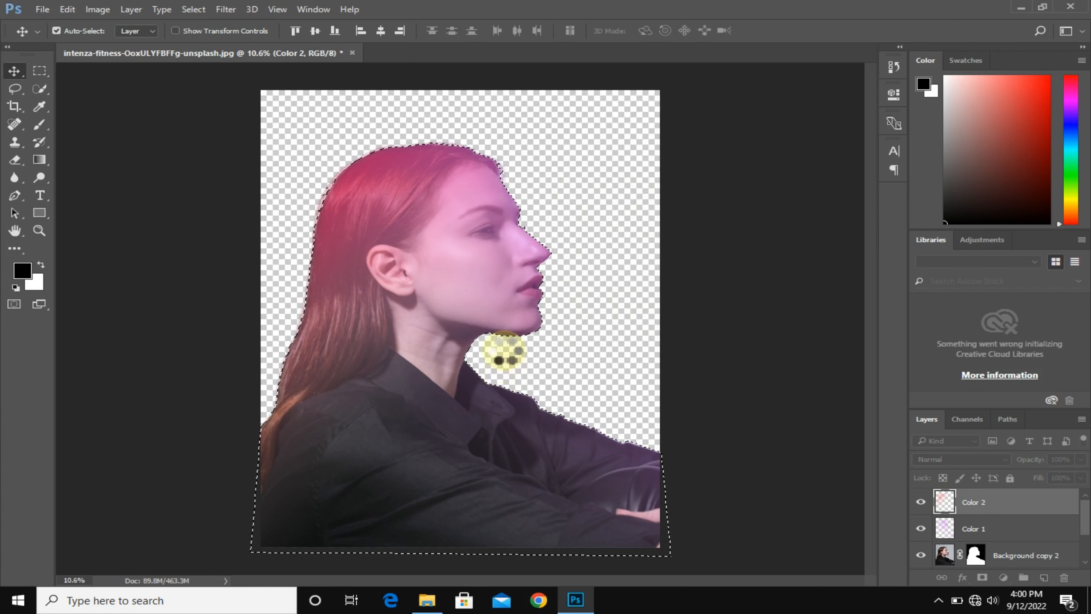
Apply Gaussian Blur with the same settings to the Color 1 layer.
left_click(1001, 526)
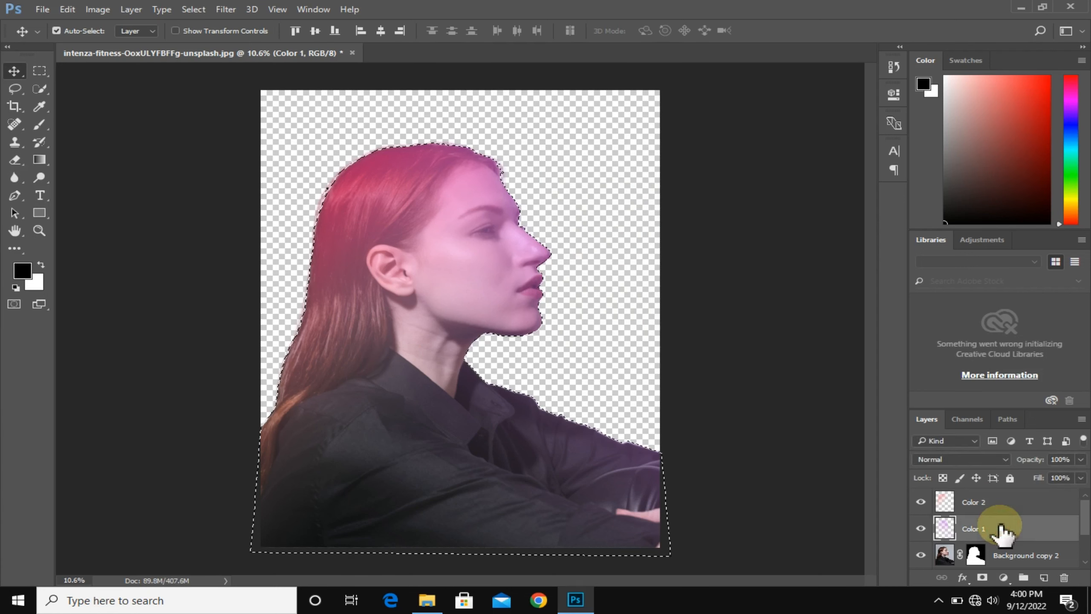
left_click(224, 9)
mouse_move(341, 158)
left_click(461, 211)
left_click(749, 185)
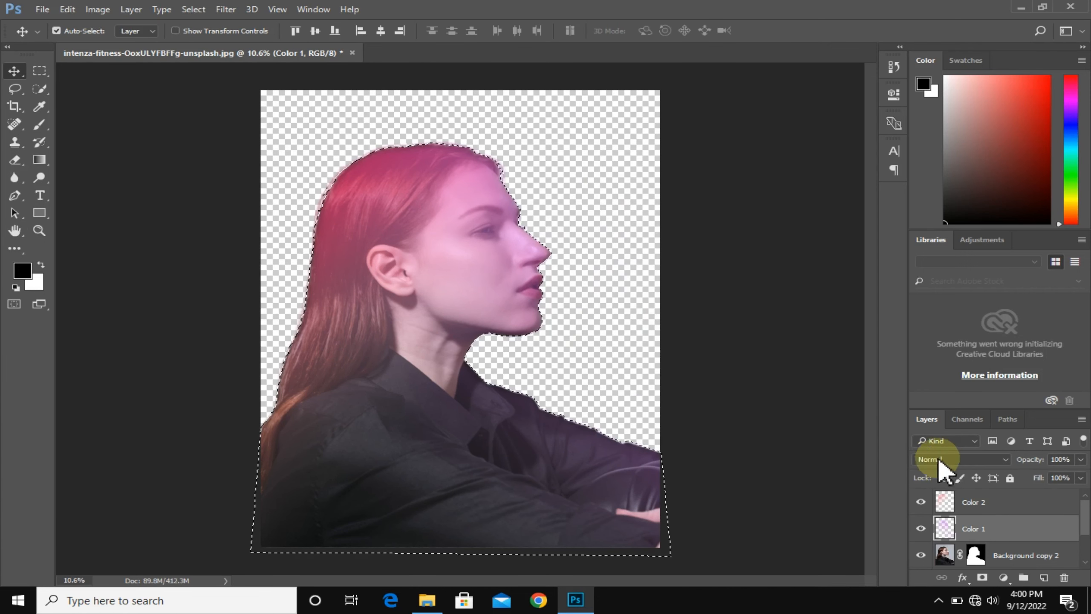
Set the blend mode of both the Color 1 and Color 2 layers to Pin Light.
left_click(943, 460)
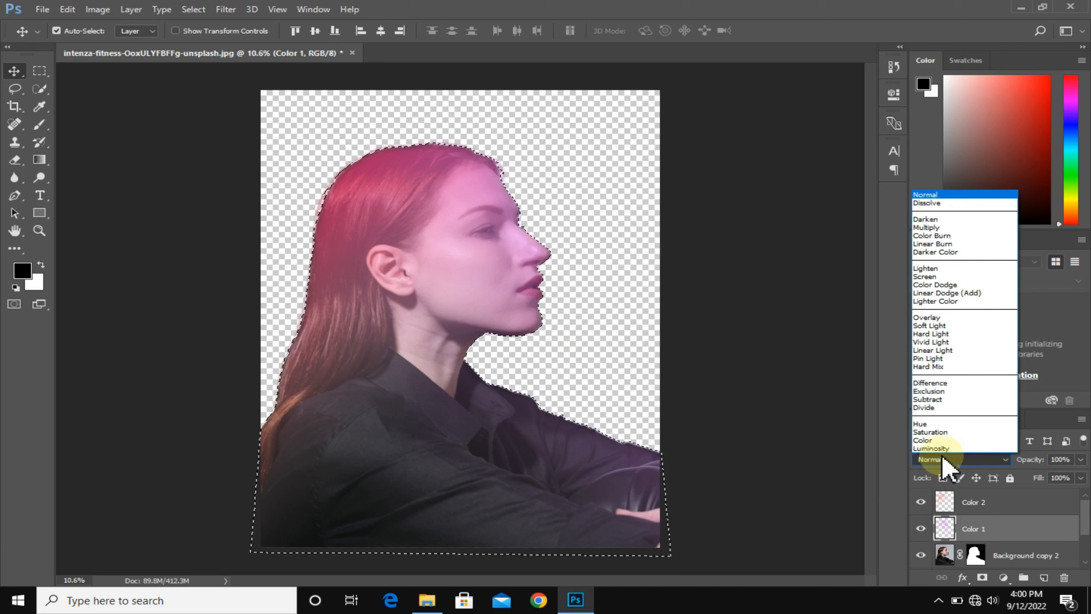
left_click(943, 359)
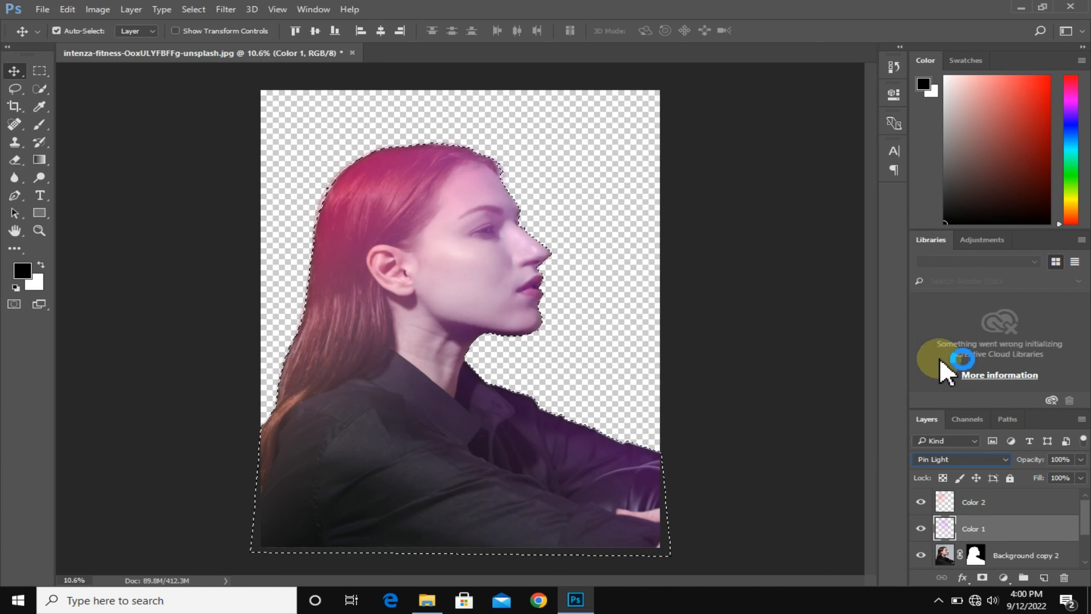
left_click(972, 502)
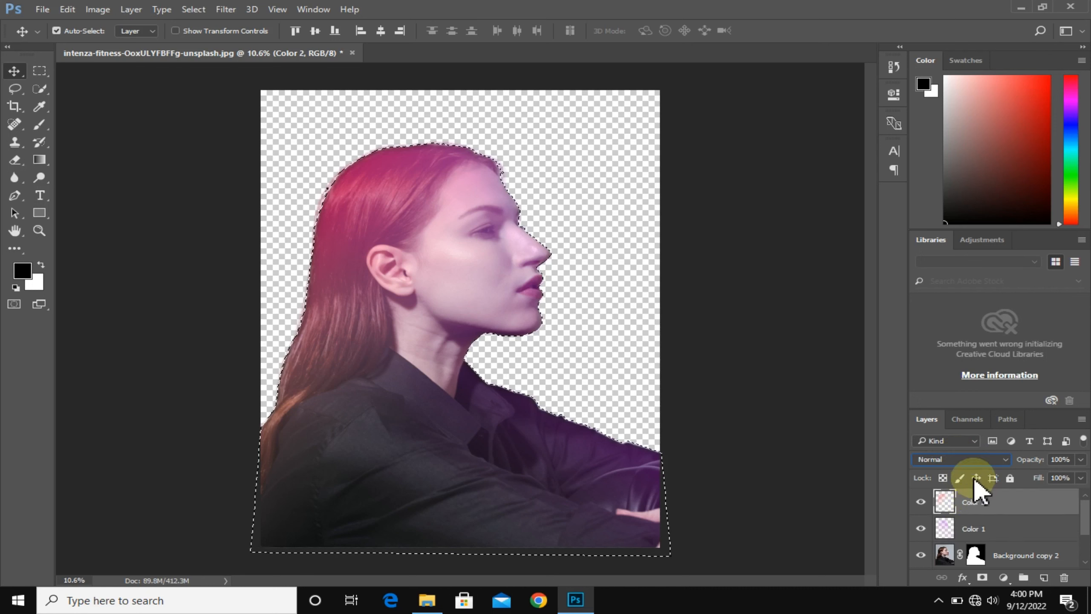
left_click(959, 459)
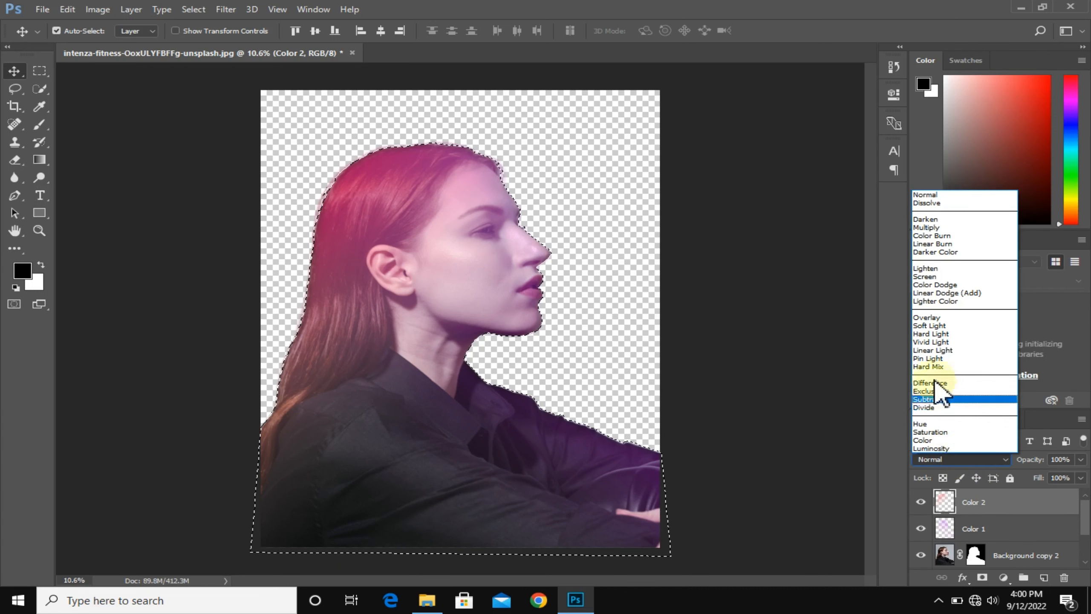
left_click(944, 359)
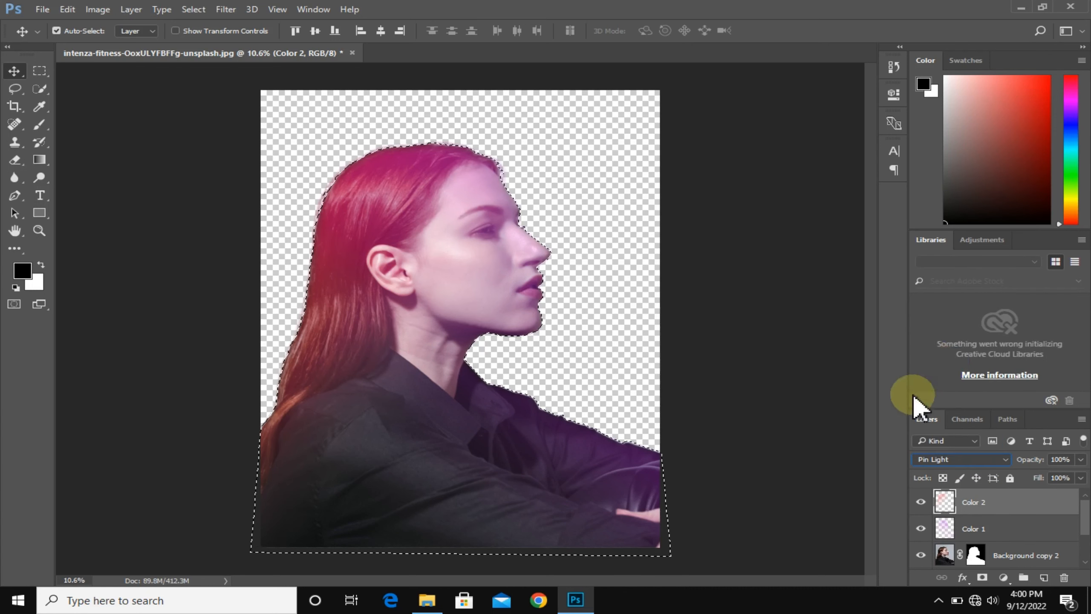
Invert the selection around the woman to select the background area instead.
key("ctrl")
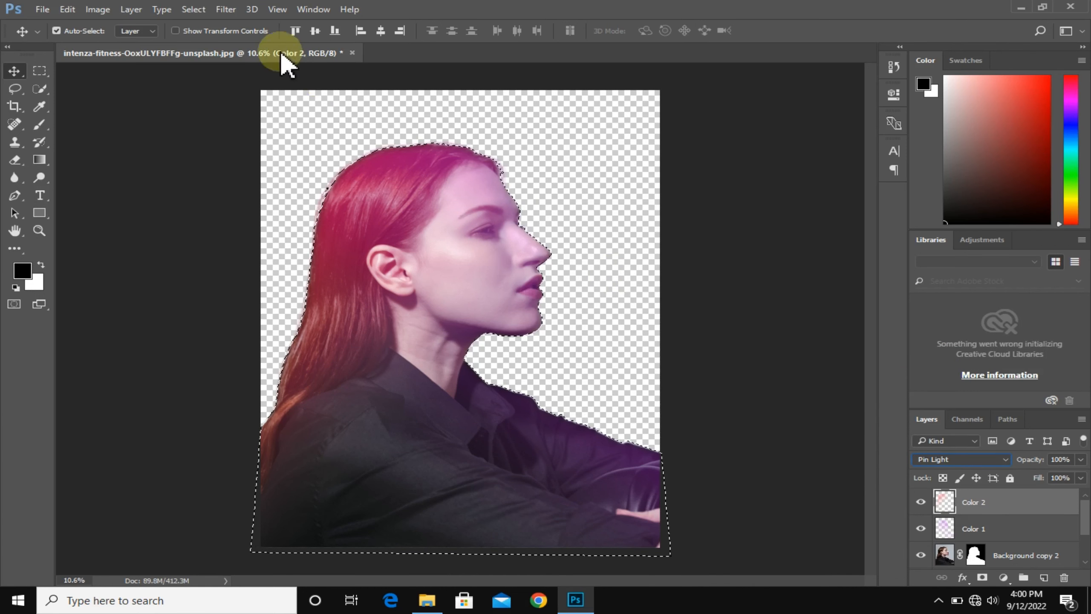
left_click(195, 10)
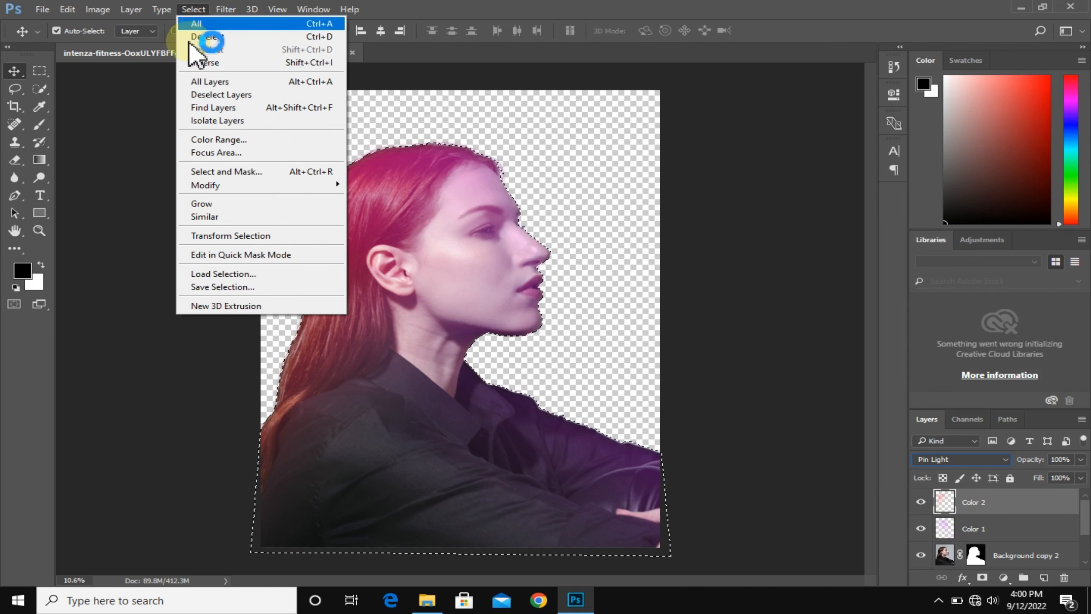
left_click(246, 63)
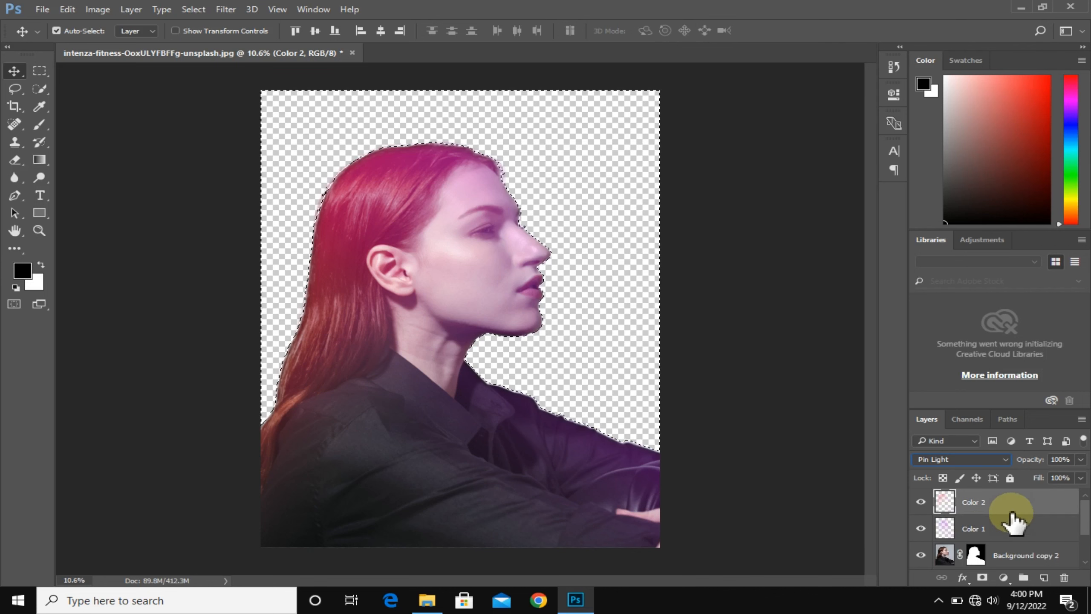
Add a new layer named Color 1A above the Color 2 layer.
left_click(1043, 578)
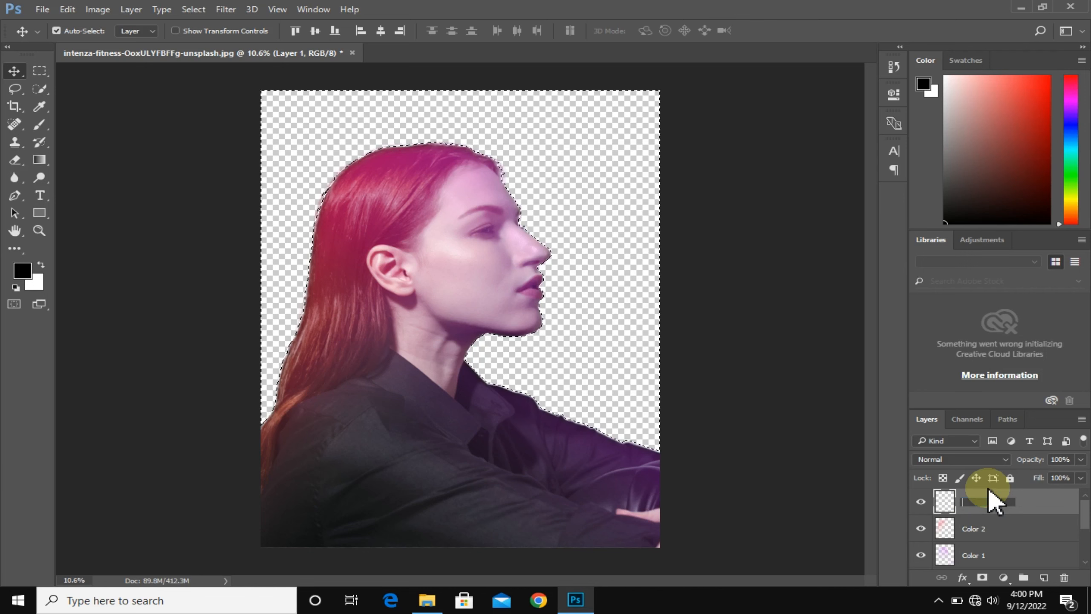
type("olor 1A")
key("Return")
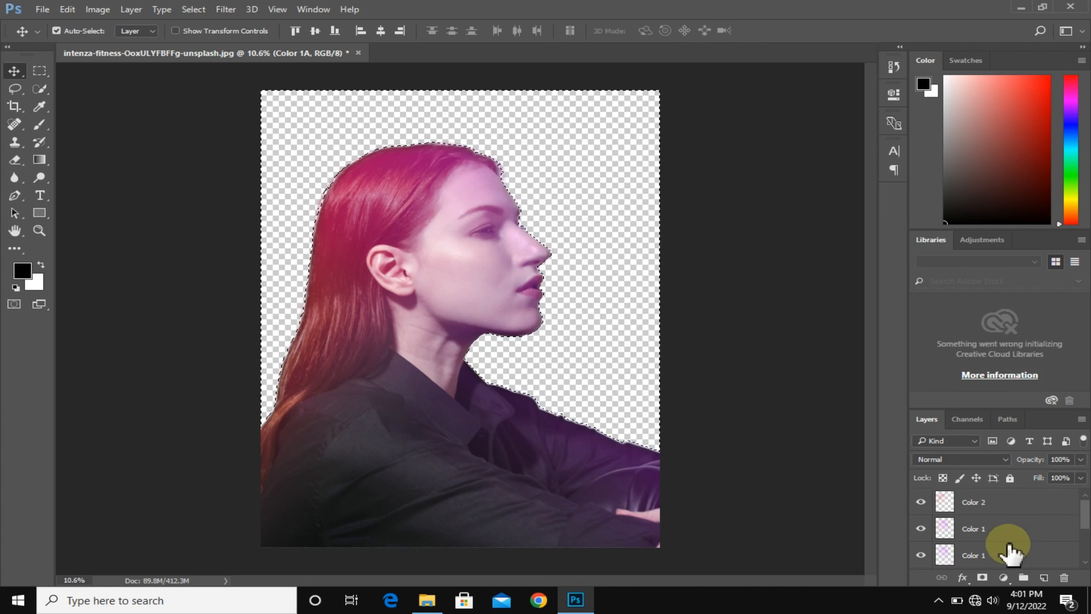
Show the Background copy layer beneath the masked cutout.
scroll(999, 505, "down", 4)
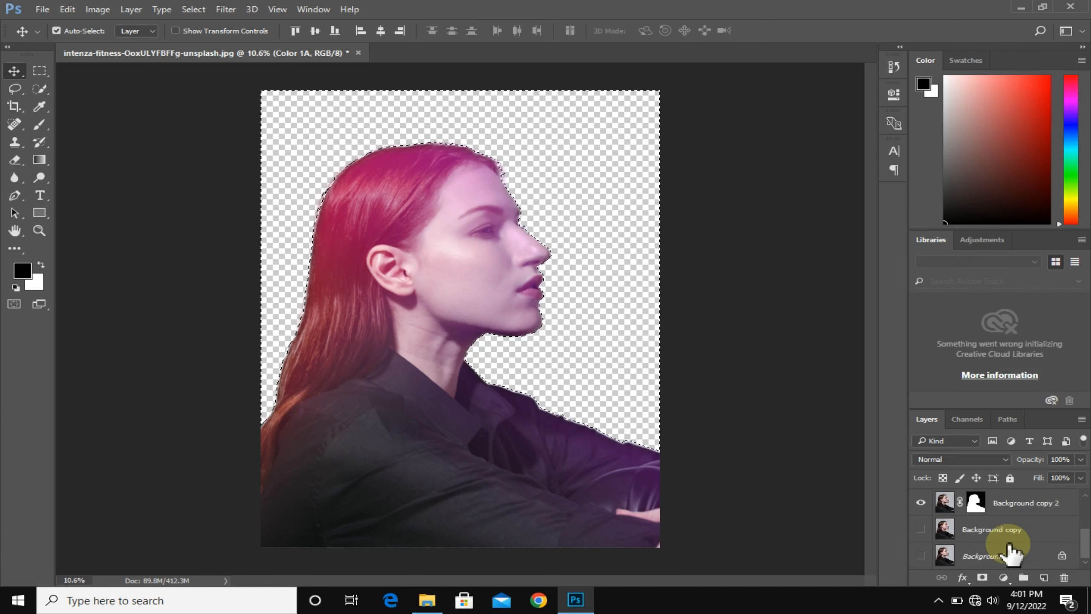
left_click(921, 529)
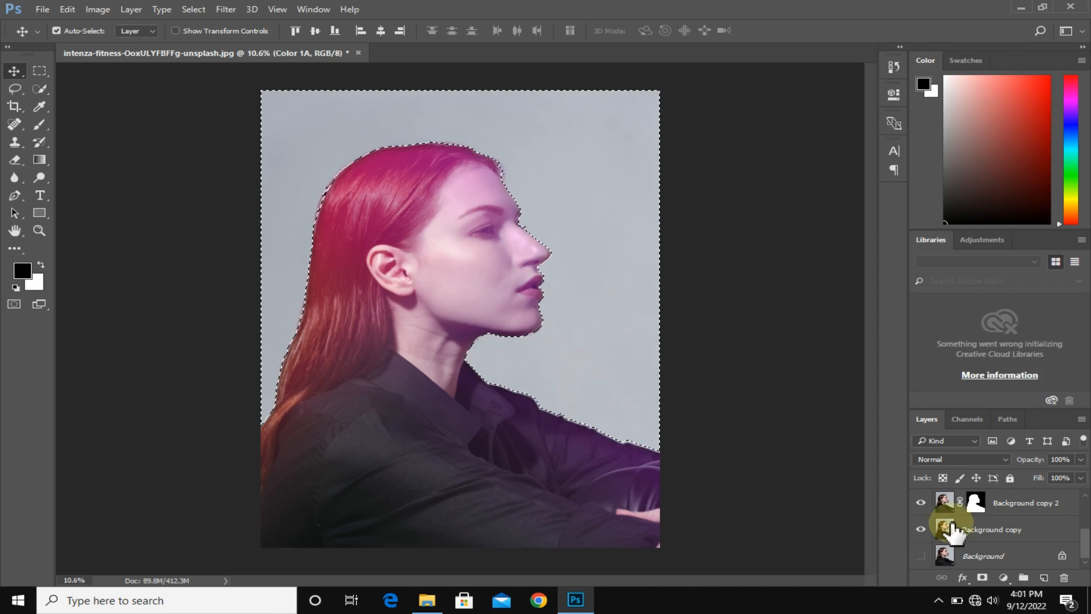
scroll(1001, 515, "up", 4)
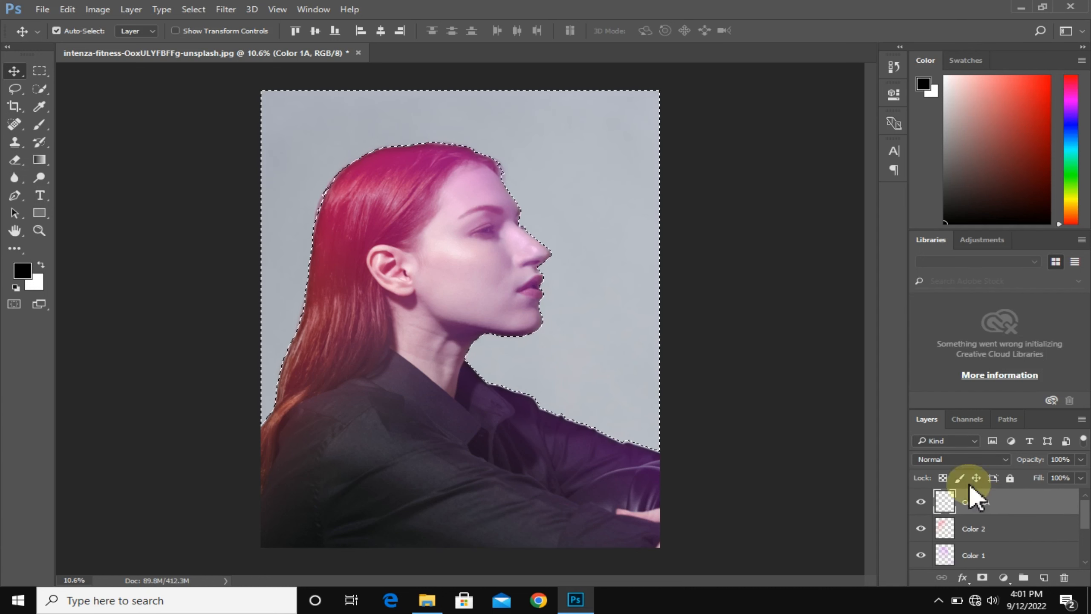
Apply the saved red-to-transparent gradient to the selected background on Color 1A, strongest at the image's upper left and fading to the right.
left_click(39, 160)
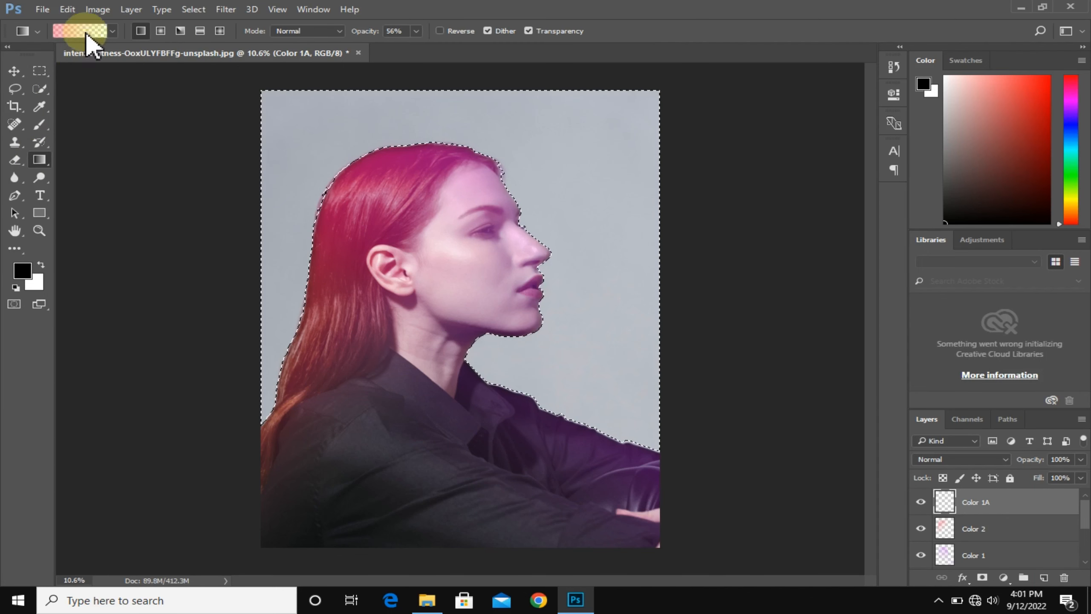
left_click(102, 32)
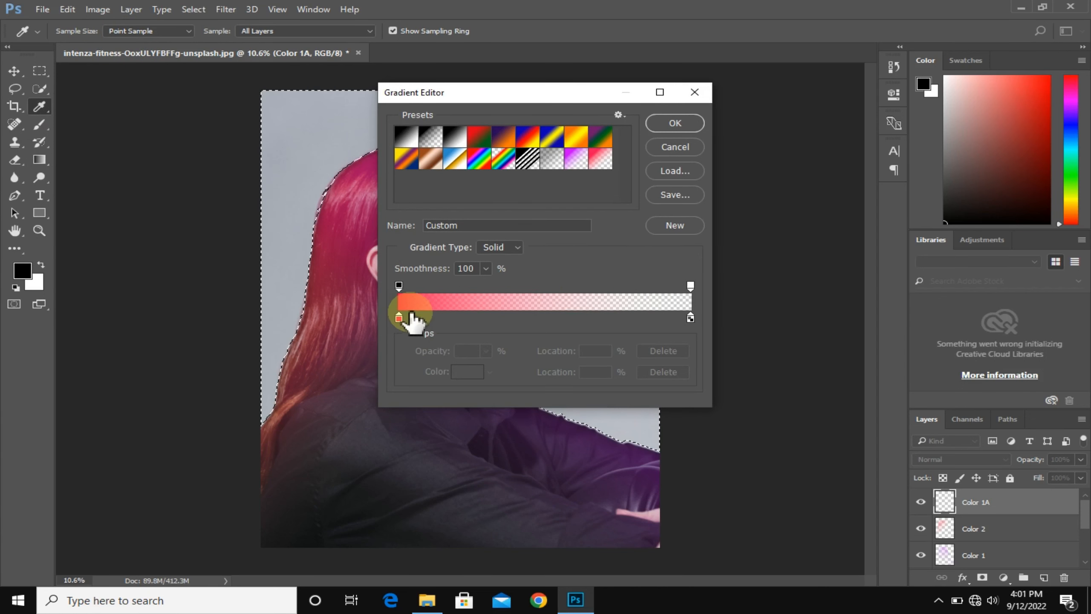
left_click(667, 123)
mouse_move(668, 370)
left_mouse_down()
mouse_move(835, 456)
mouse_move(789, 454)
left_mouse_up()
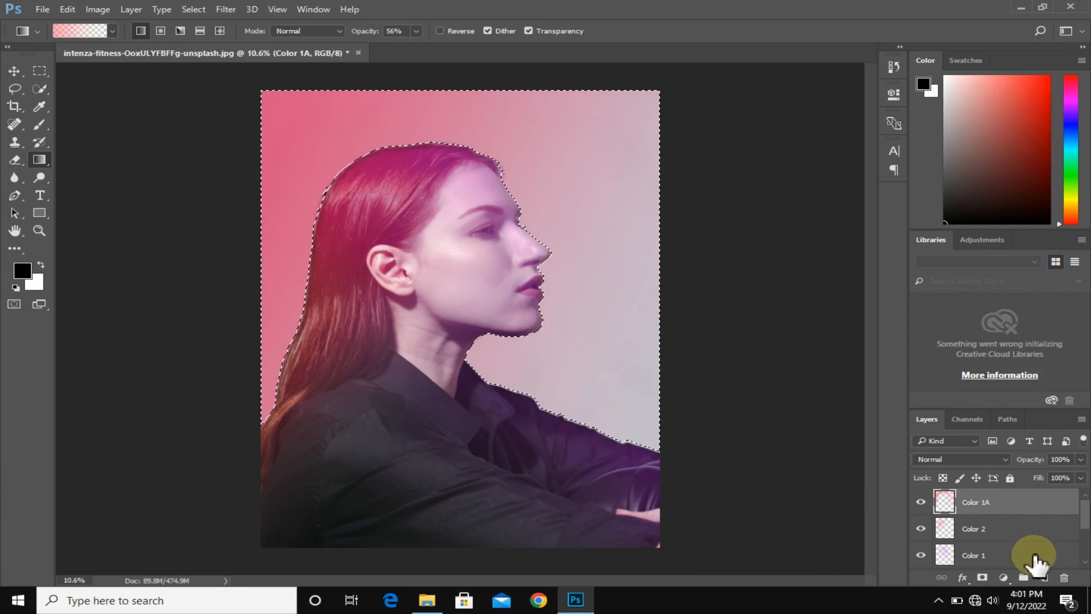
Add a new layer named Color 1B above the Color 1A layer.
left_click(1044, 577)
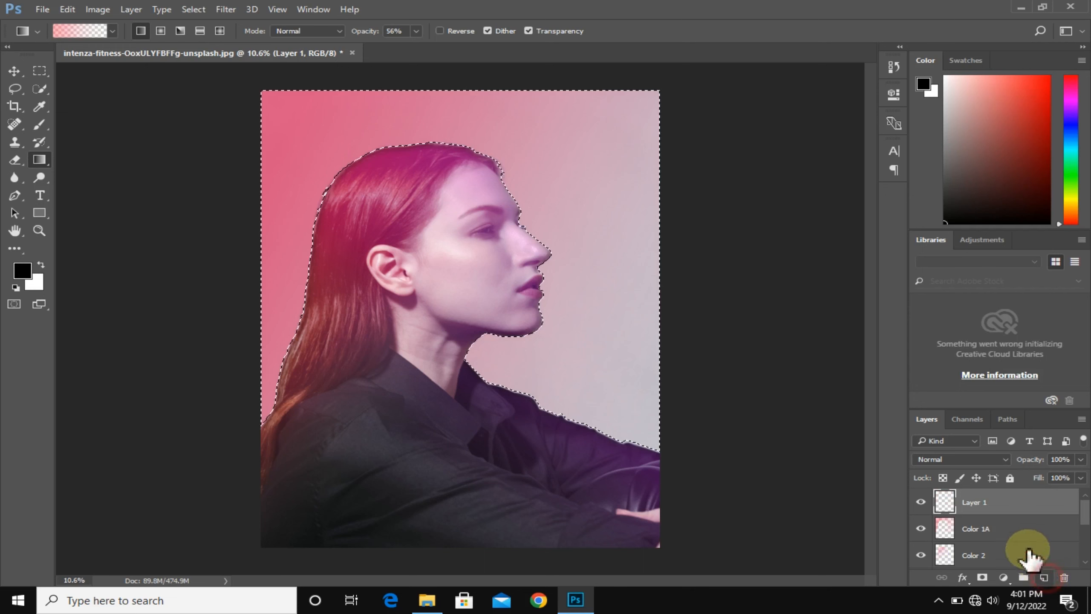
double_click(971, 502)
type("Color 1B")
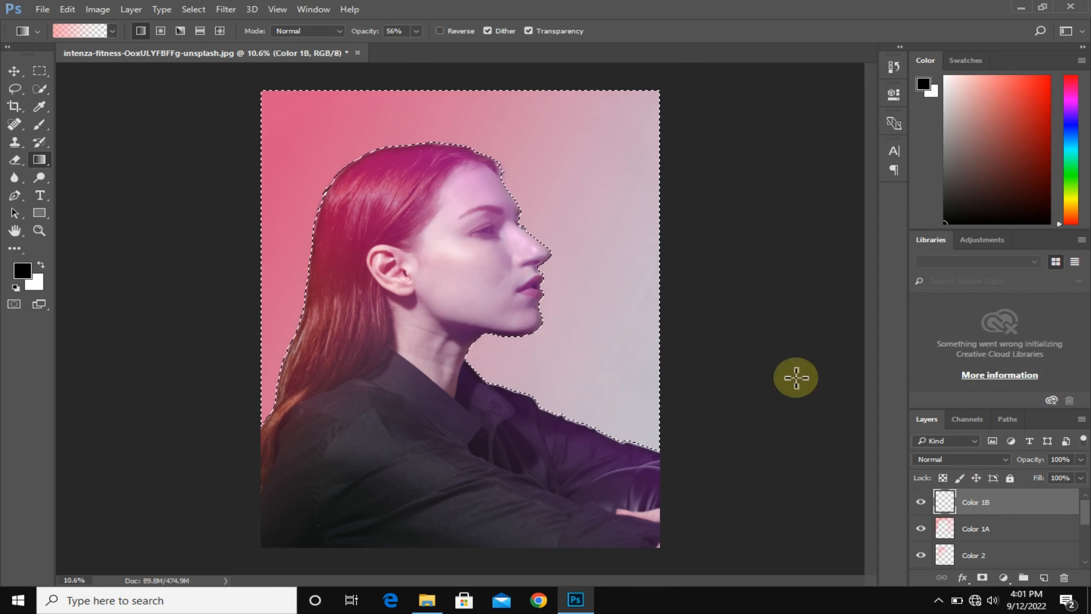
Apply the saved purple-to-transparent gradient diagonally from the image's upper-right corner toward the lower left on the Color 1B layer.
left_click(58, 33)
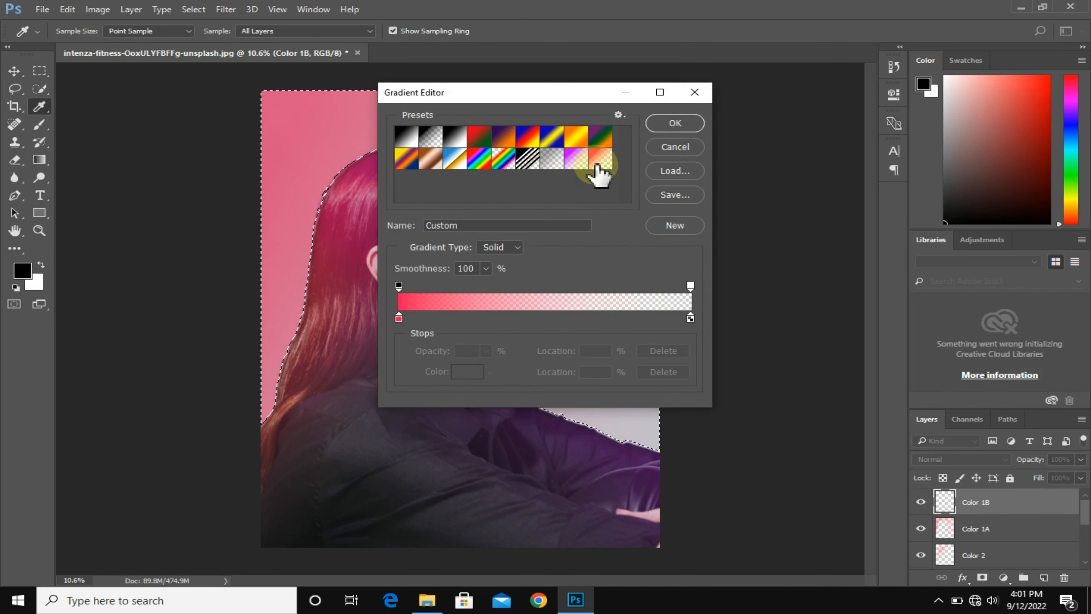
left_click(675, 123)
left_click_drag(641, 92, 221, 553)
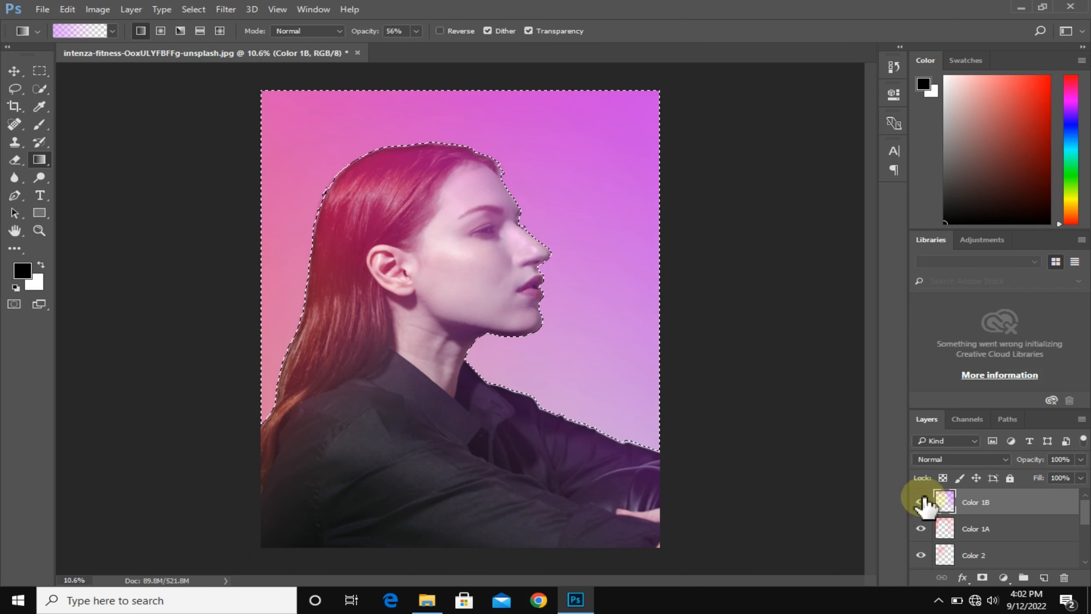
Set the Color 1A layer's blend mode to Difference and the Color 1B layer's to Pin Light.
left_click(1009, 529)
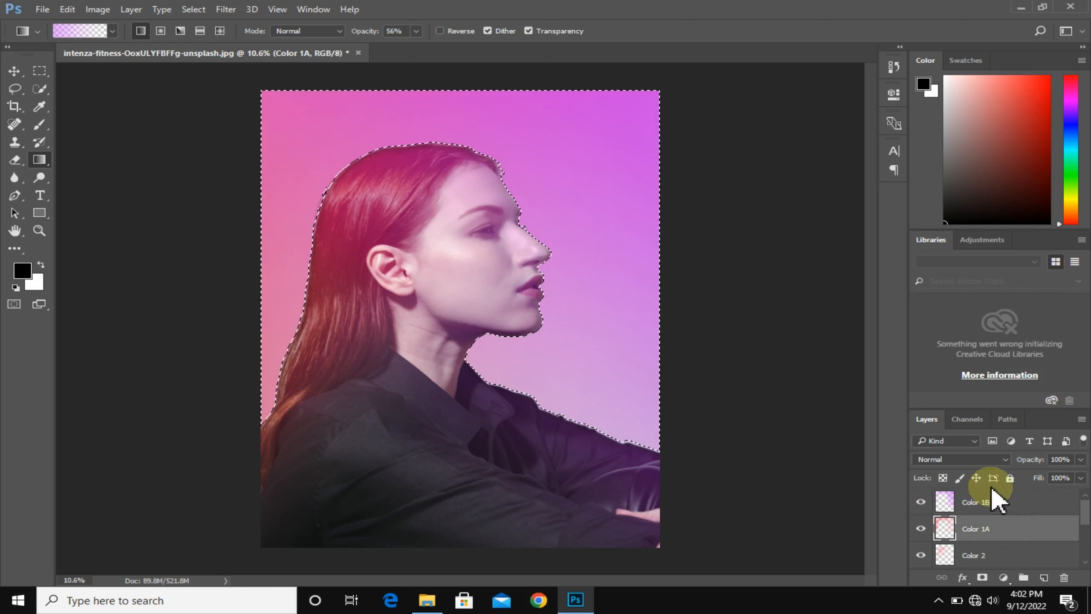
left_click(975, 459)
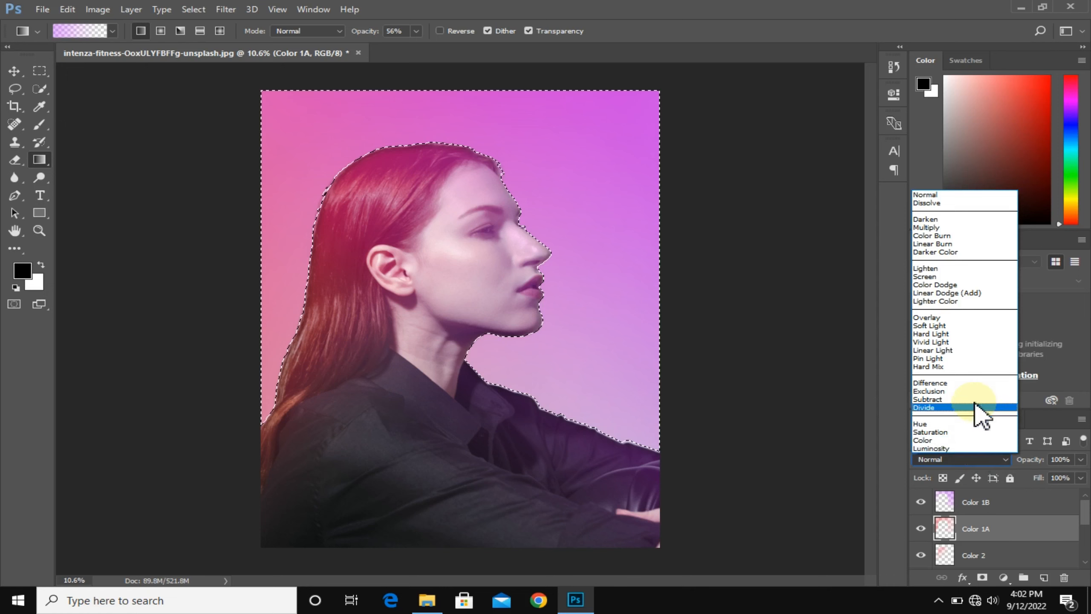
left_click(960, 382)
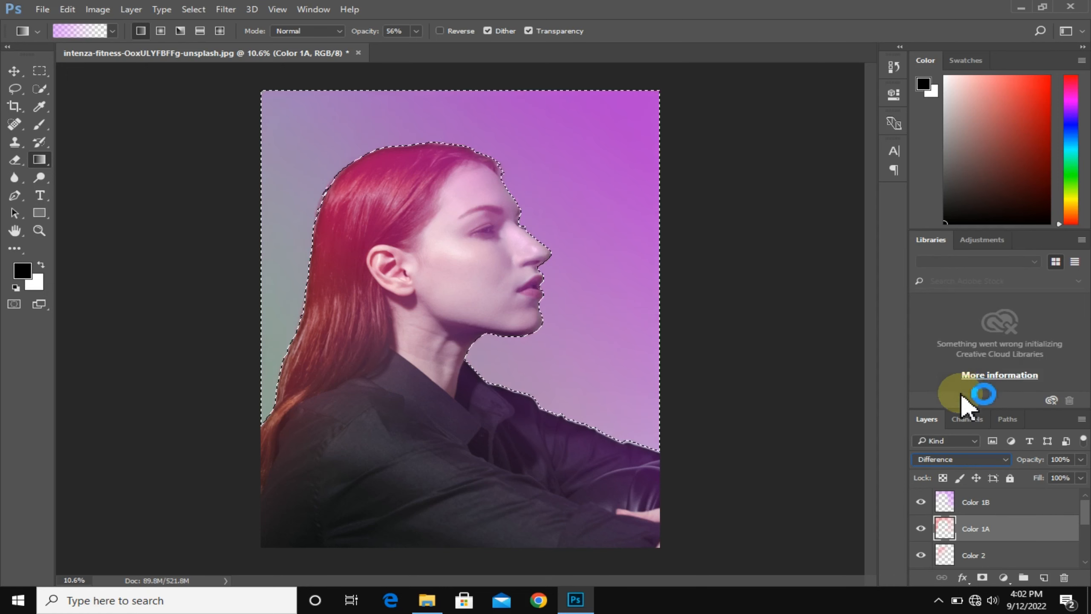
left_click(971, 502)
left_click(979, 458)
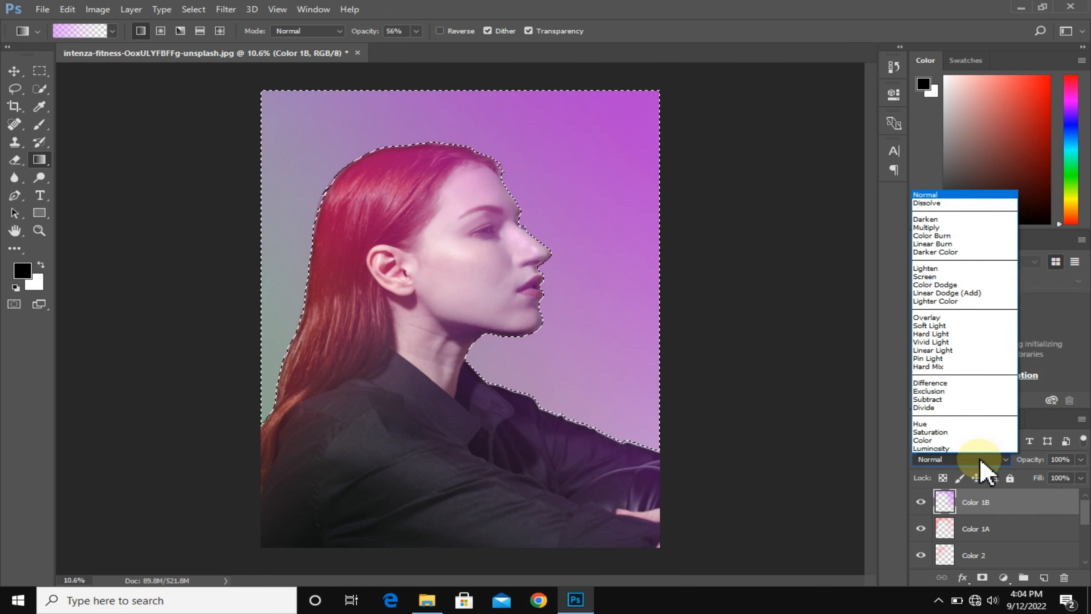
left_click(947, 359)
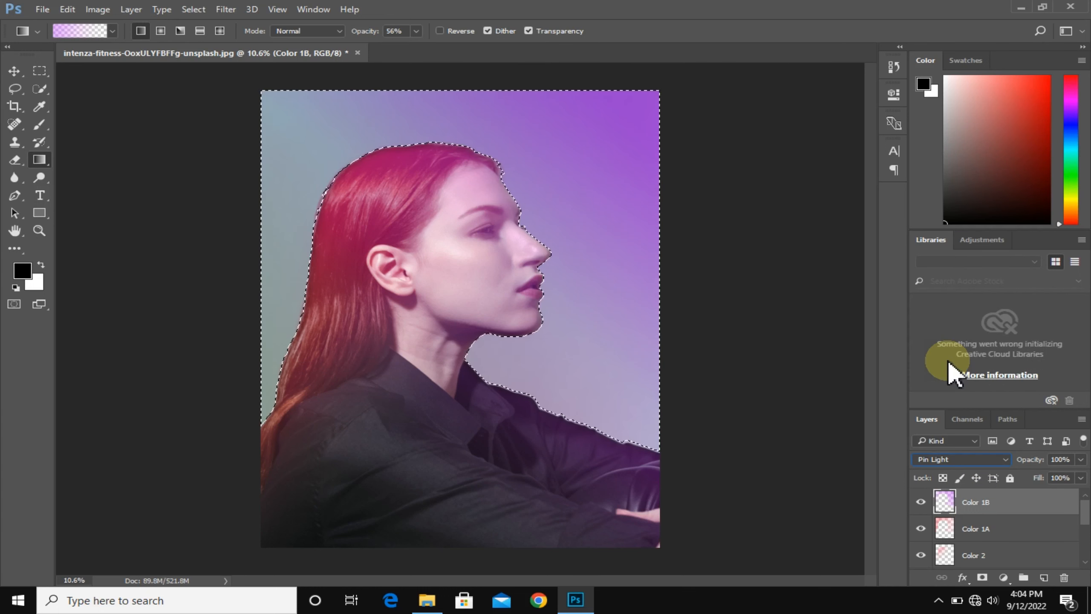
Apply a Gaussian Blur with a 30-pixel radius to the Color 1A layer.
left_click(995, 531)
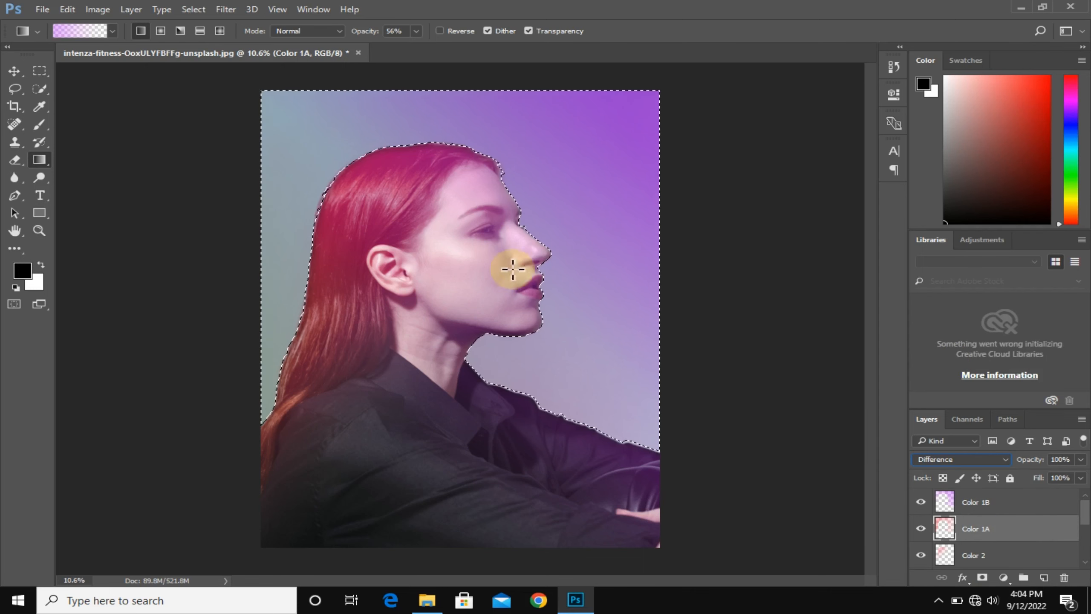
left_click(225, 9)
mouse_move(286, 160)
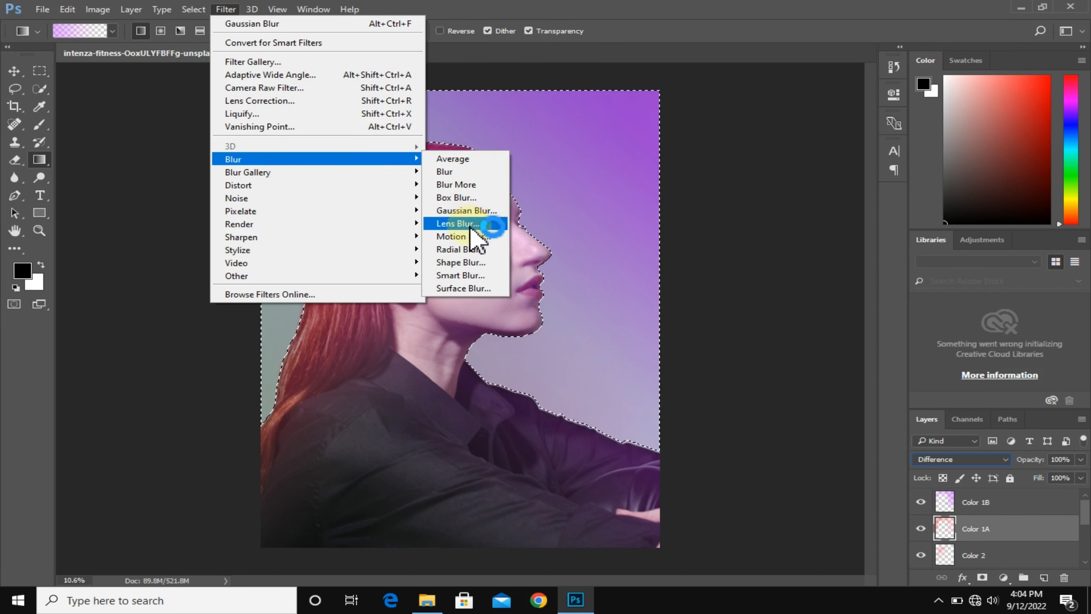
left_click(470, 212)
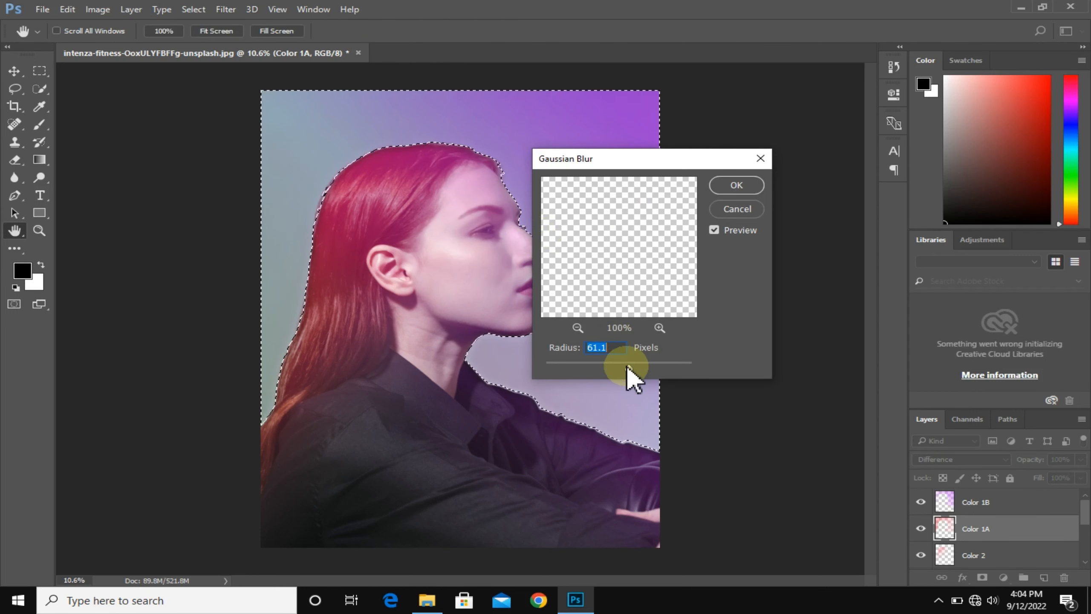
left_click(636, 369)
mouse_move(643, 368)
left_mouse_down()
mouse_move(660, 373)
mouse_move(611, 368)
left_mouse_up()
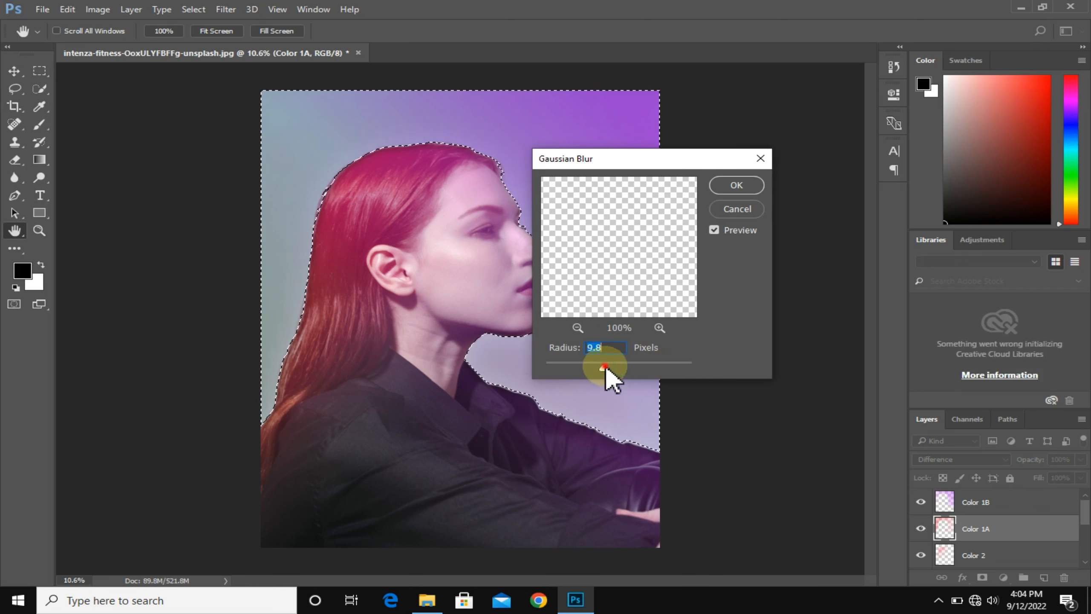
left_click_drag(615, 365, 616, 365)
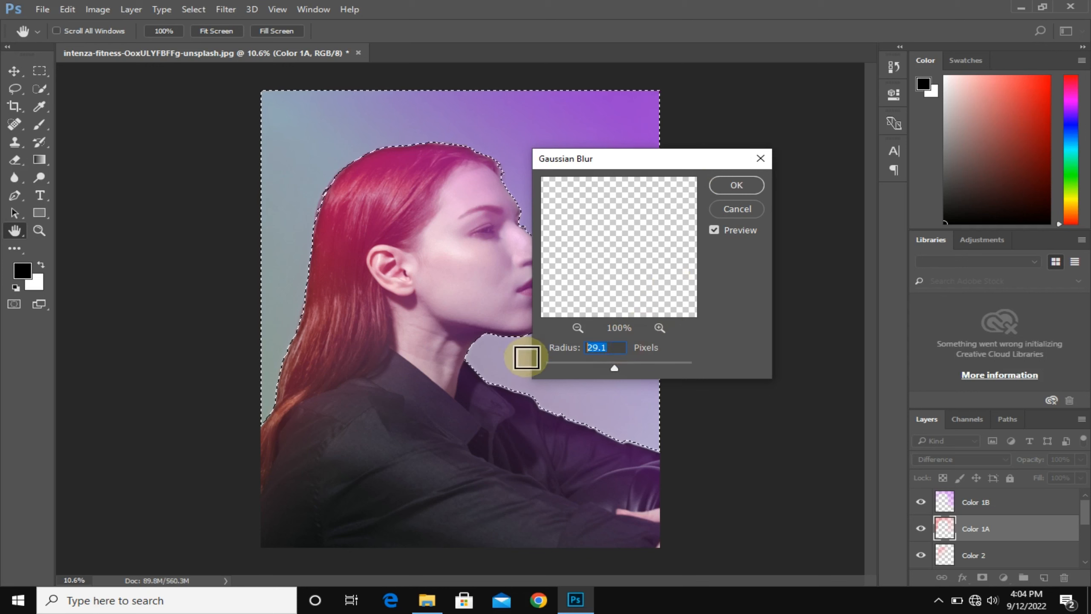
type("0")
left_click(735, 185)
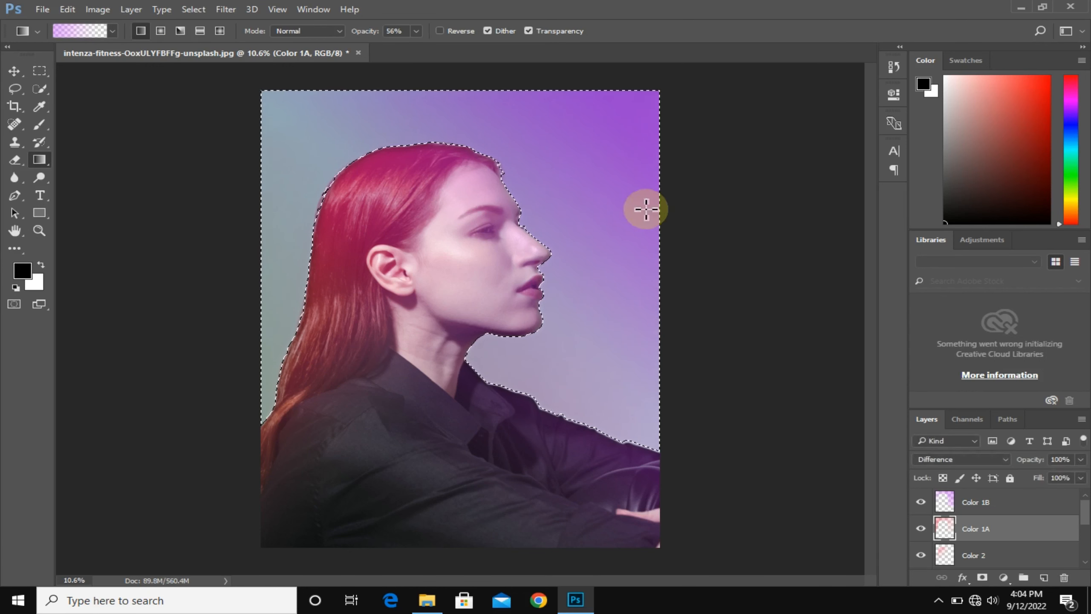
Apply the same 30-pixel Gaussian Blur to the Color 1B layer.
left_click(1015, 507)
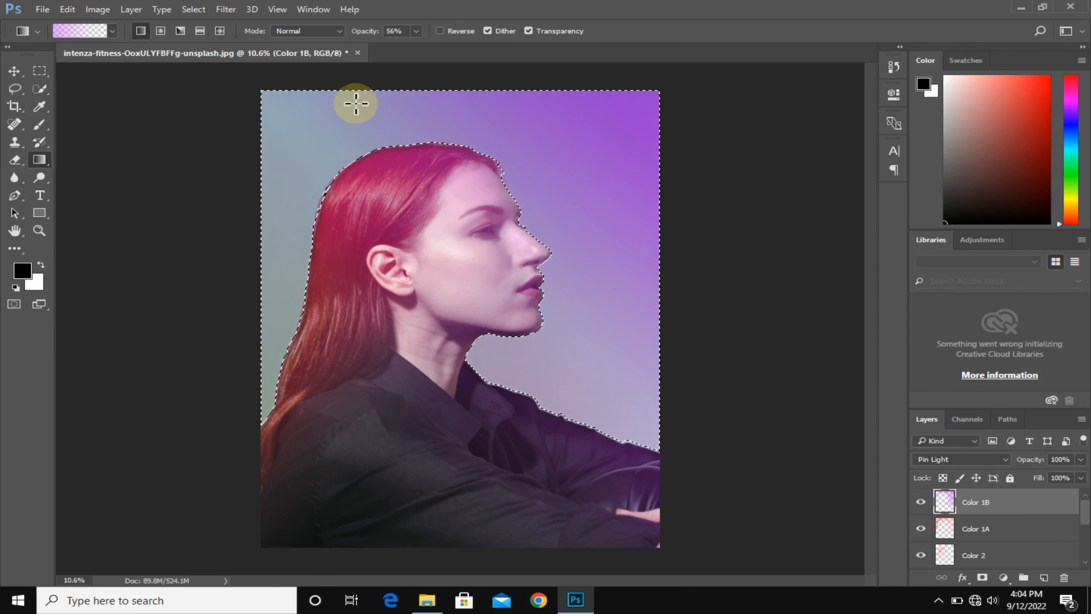
left_click(232, 9)
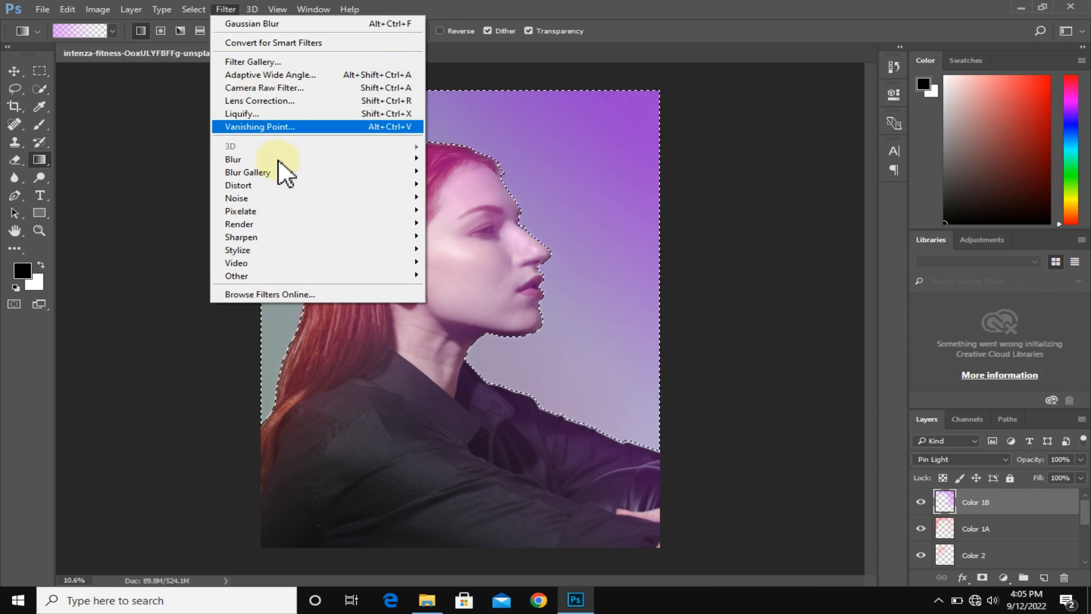
mouse_move(280, 161)
left_click(470, 209)
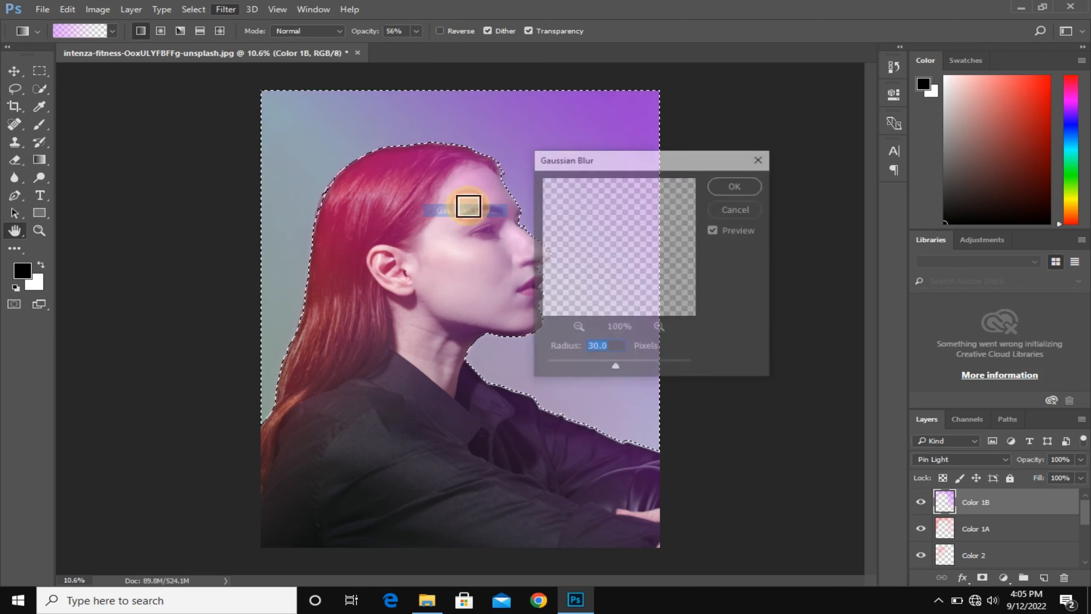
left_click(731, 183)
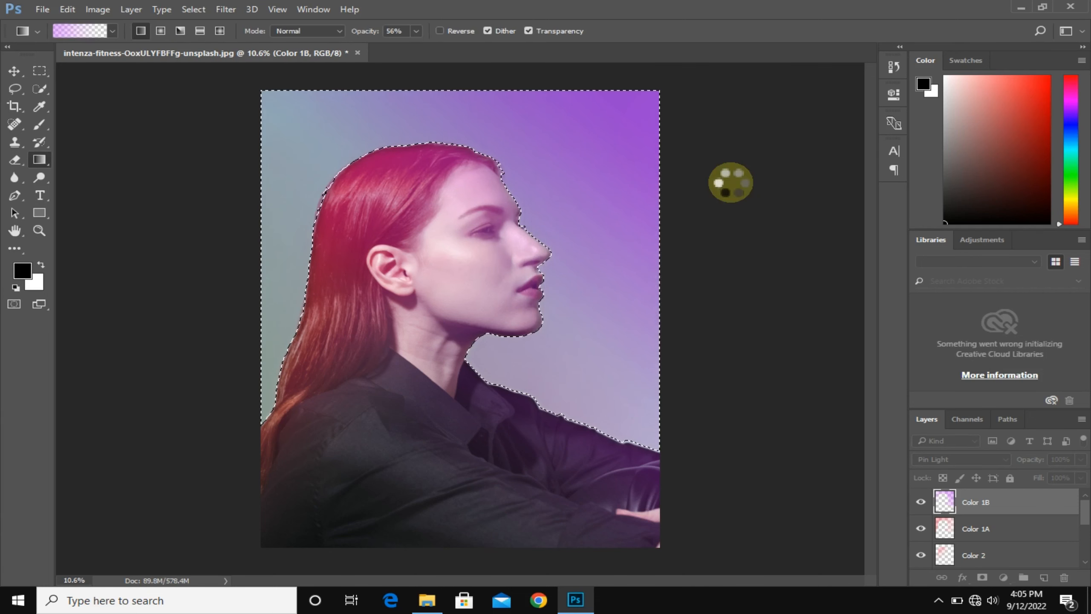
Select all layers from Background copy up to Color 1B and convert them into a single smart object.
left_click(986, 507)
scroll(946, 541, "down", 4)
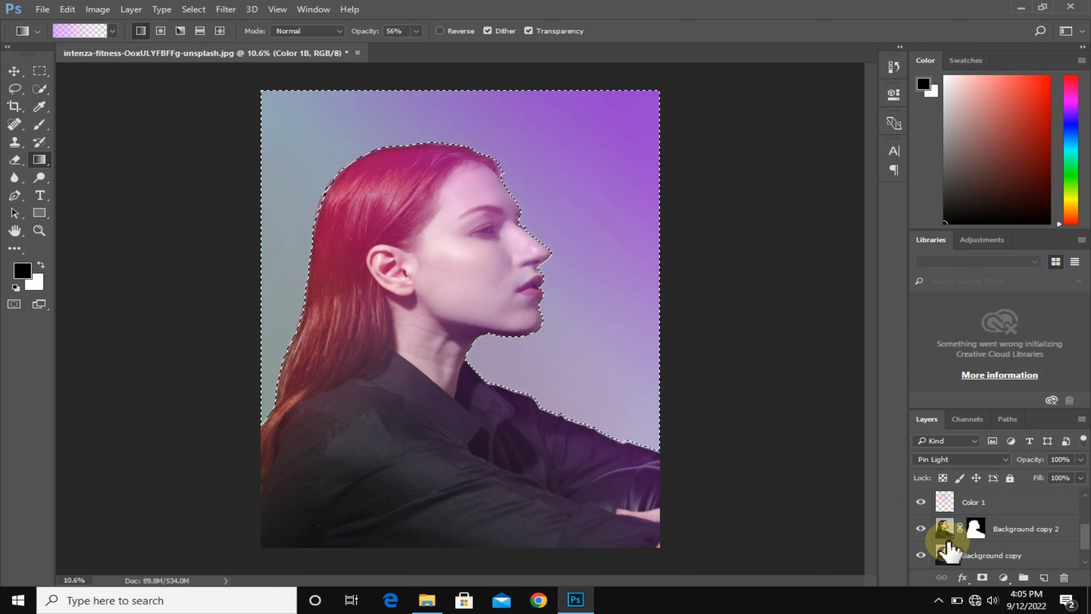
scroll(965, 525, "up", 2)
left_click(970, 534)
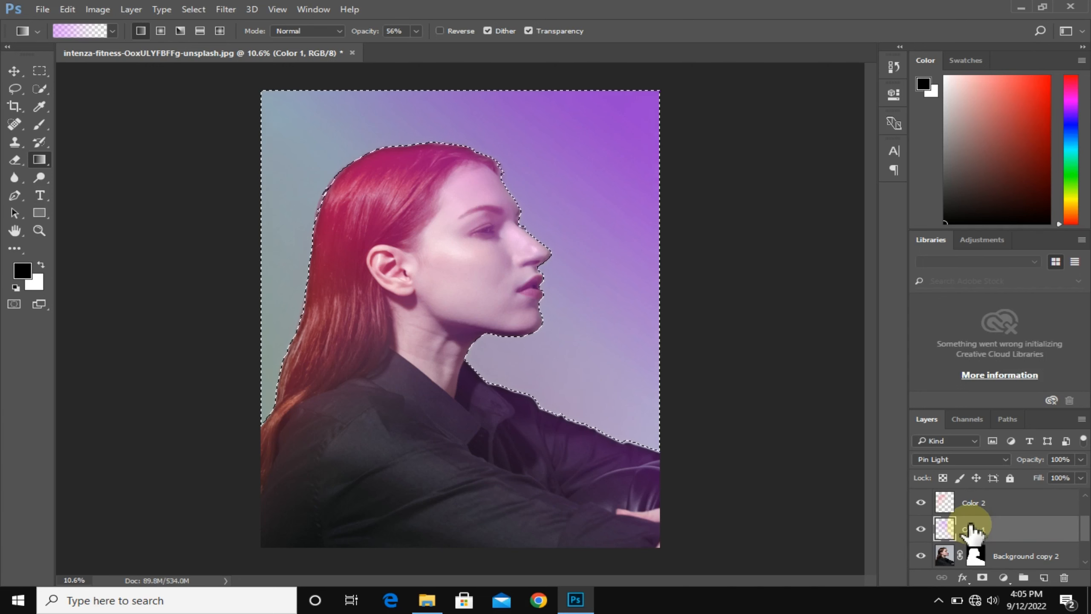
scroll(960, 556, "down", 2)
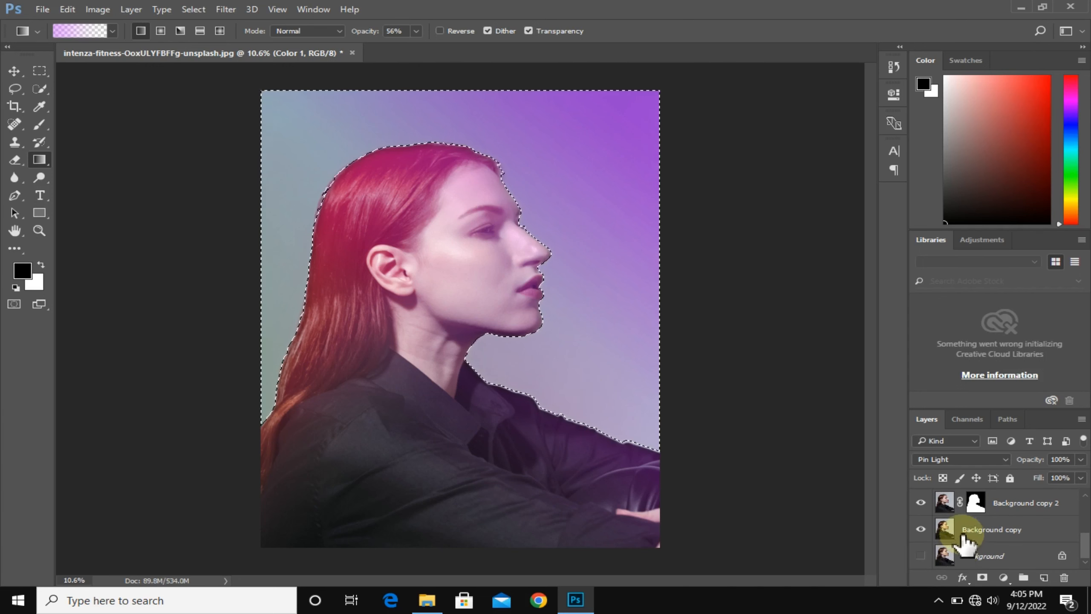
left_click(972, 532)
scroll(975, 524, "up", 3)
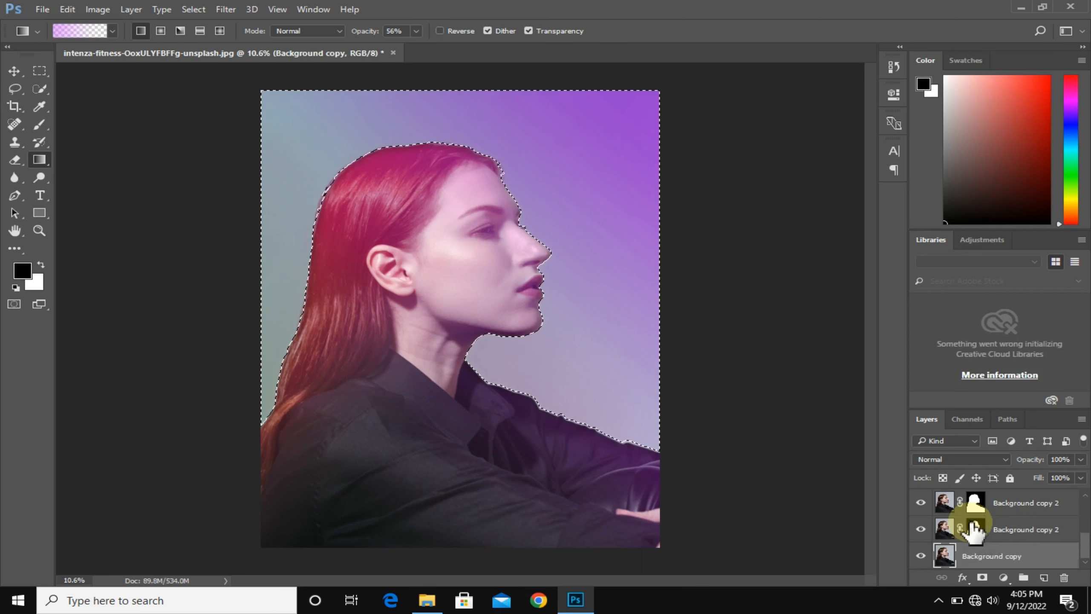
left_click(984, 502)
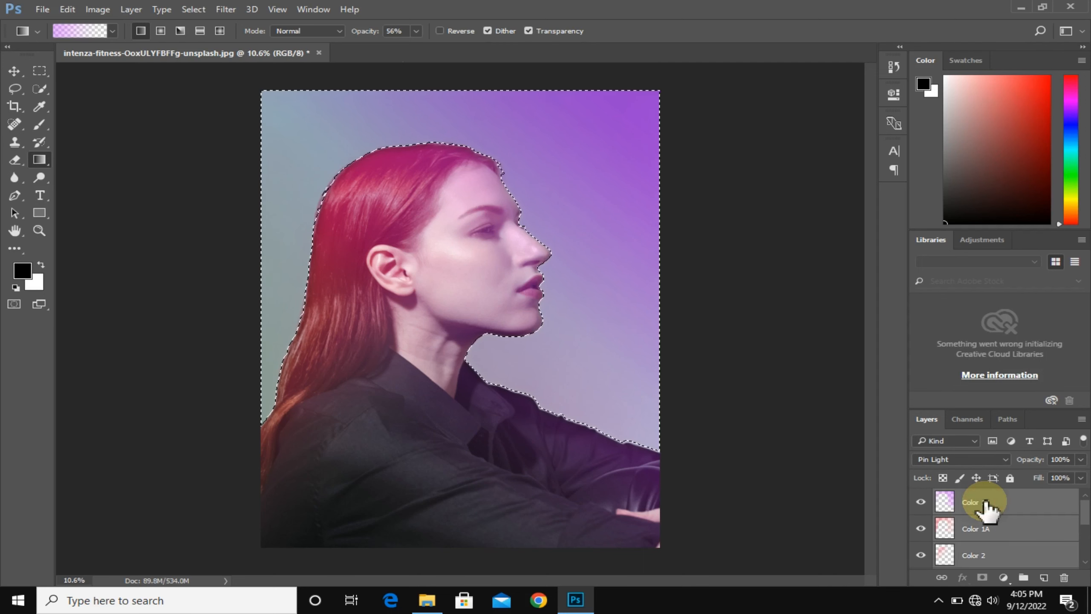
right_click(985, 502)
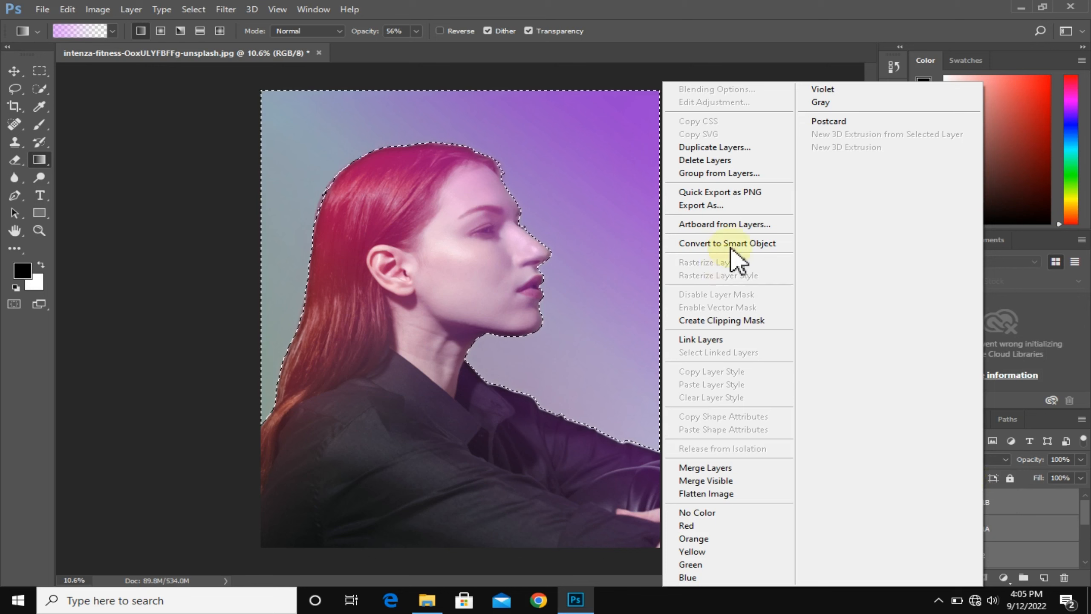
left_click(735, 243)
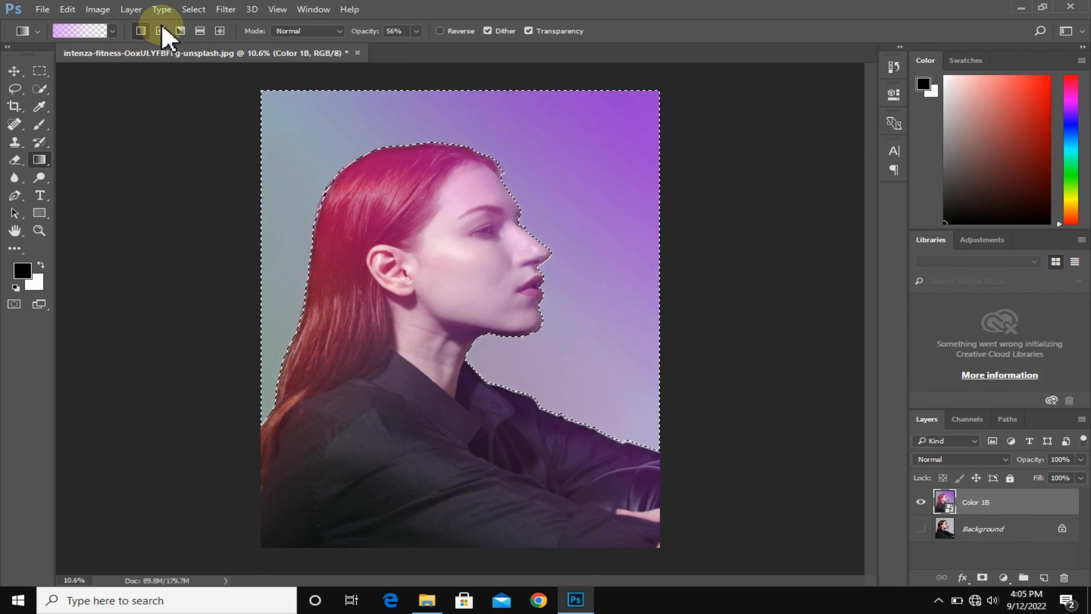
Start a Curves adjustment on the smart object: midtones at input 118, output 102, highlights raised, and the black point at input 38.
left_click(99, 9)
mouse_move(109, 44)
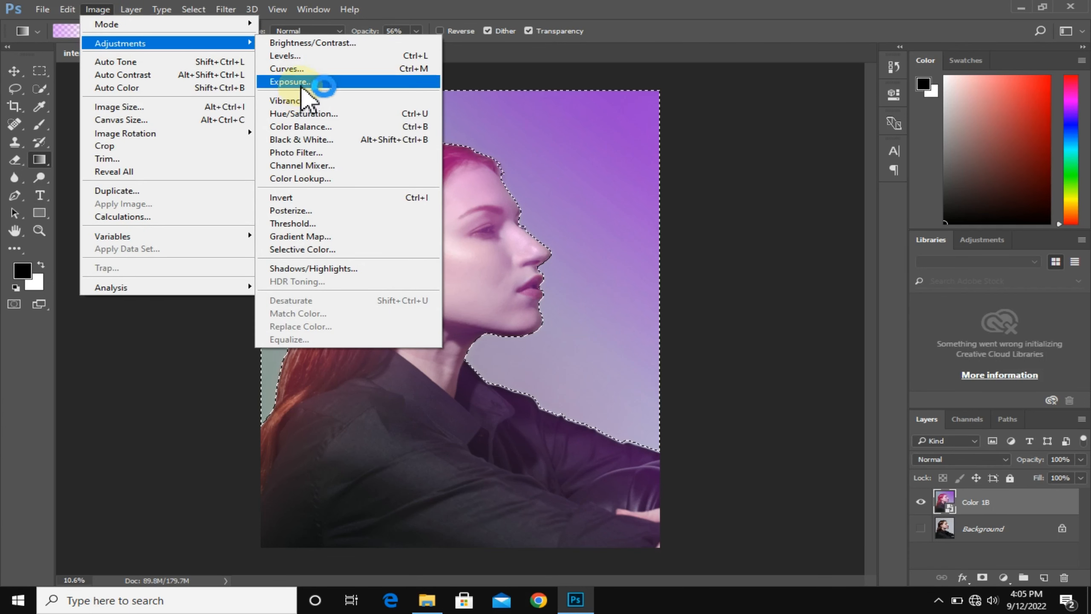
left_click(303, 69)
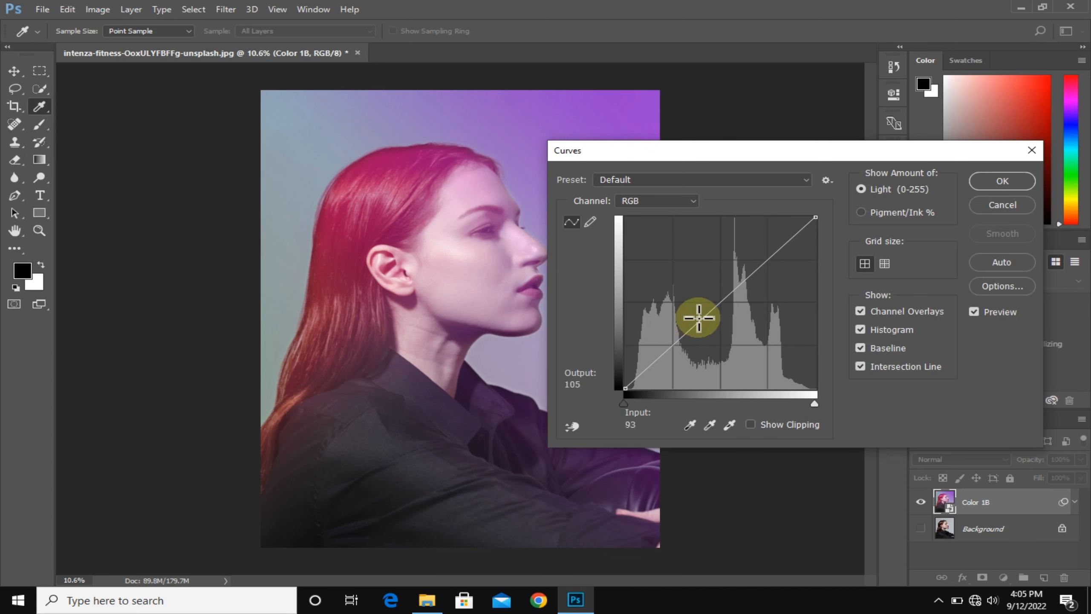
left_click_drag(700, 316, 713, 320)
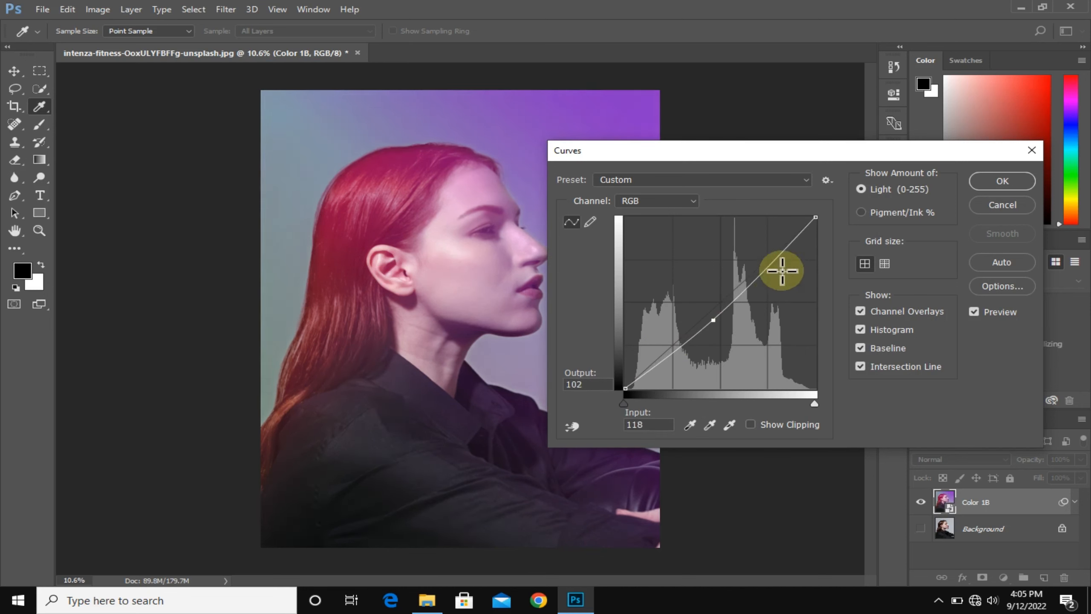
left_click_drag(778, 258, 778, 239)
left_click_drag(626, 388, 653, 392)
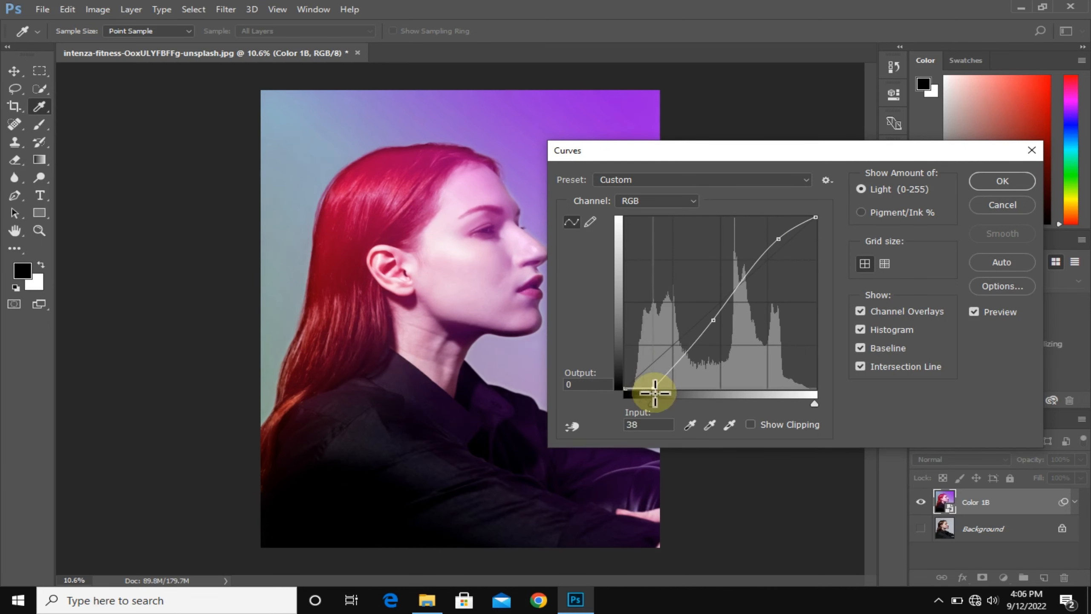
Add shadow and upper-midtone points to the curve, lower the highlight point slightly, set the white point to input 238, and apply it.
left_click_drag(677, 354, 676, 349)
left_click_drag(739, 285, 750, 278)
left_click_drag(778, 239, 782, 245)
left_click(816, 216)
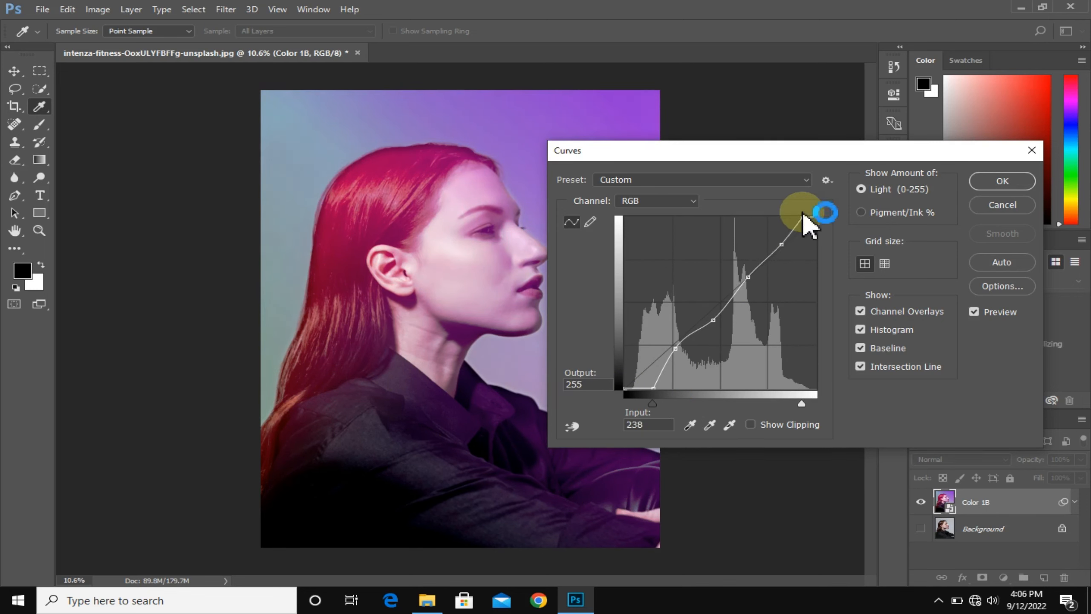
left_click(983, 189)
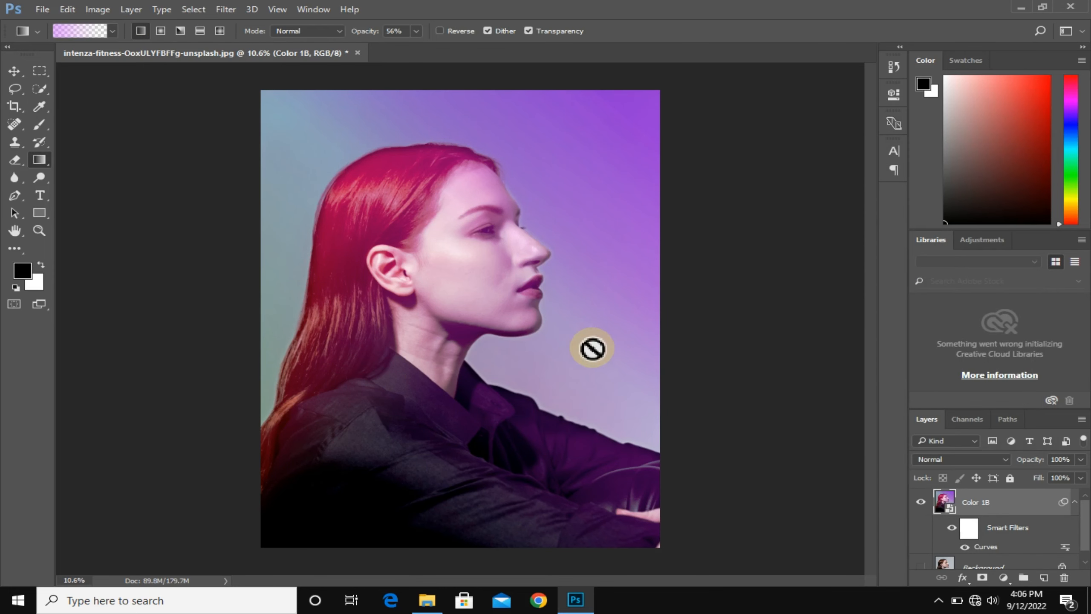
Lower the Color 1B smart object's opacity to about 65%.
scroll(590, 348, "up", 2)
scroll(603, 338, "down", 1)
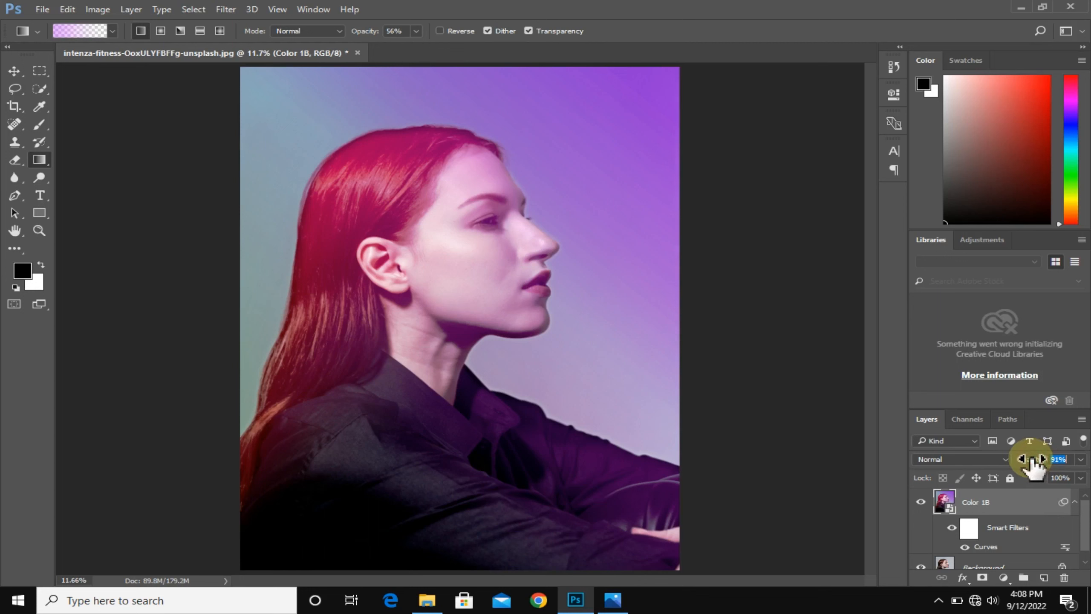
left_click_drag(1020, 466, 1018, 466)
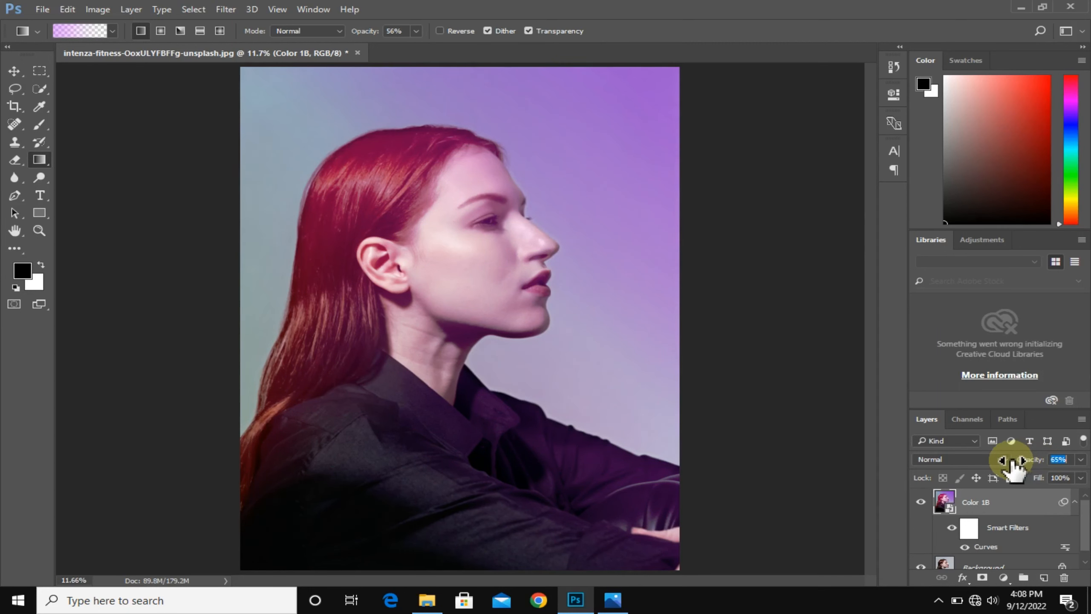